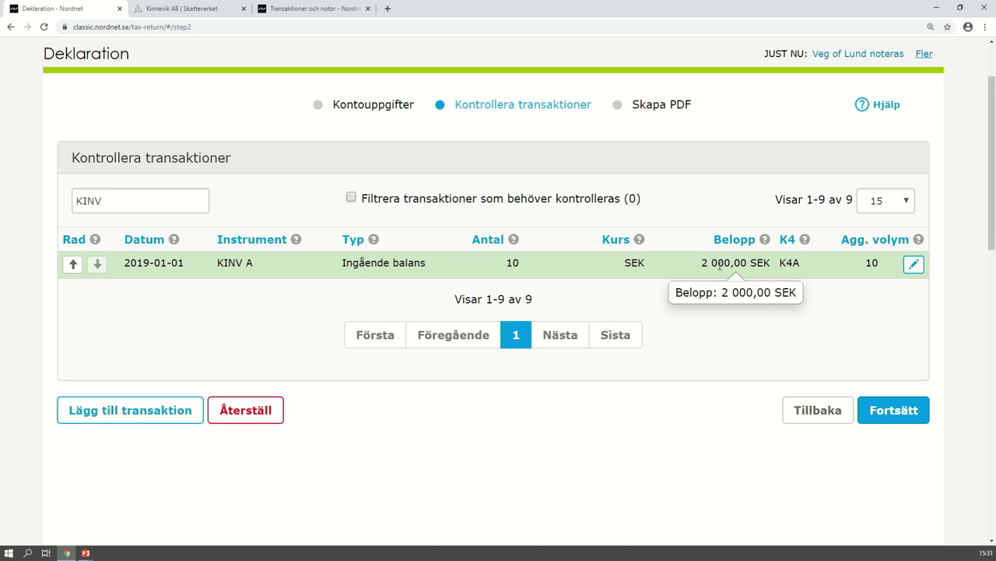
# - Add a new transaction for instrument KINV IL A as Aktie, with transaction type Köpt and a quantity of 10
pyautogui.click(158, 406)
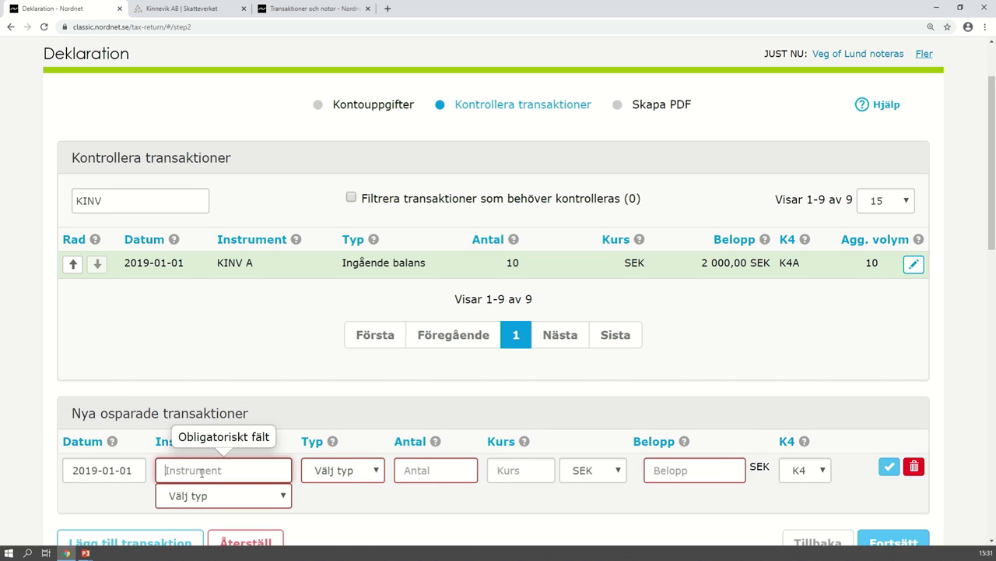
pyautogui.write('KINV ')
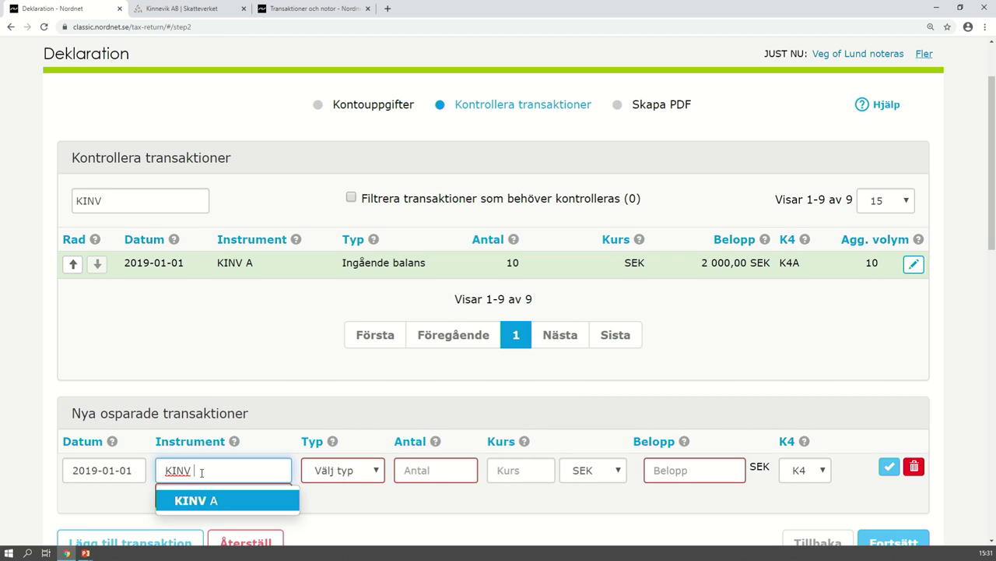
pyautogui.write('I A')
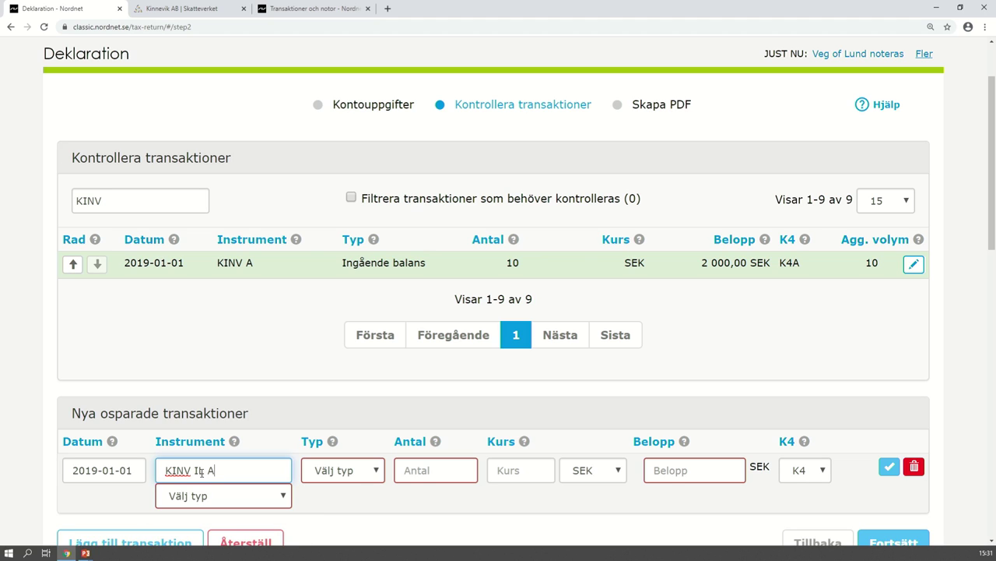
pyautogui.click(240, 498)
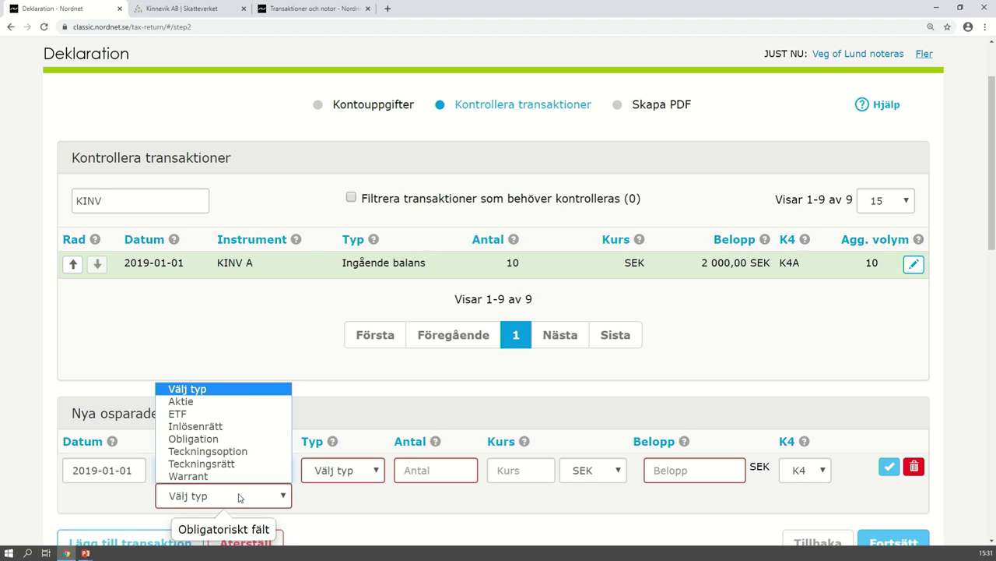
pyautogui.click(218, 402)
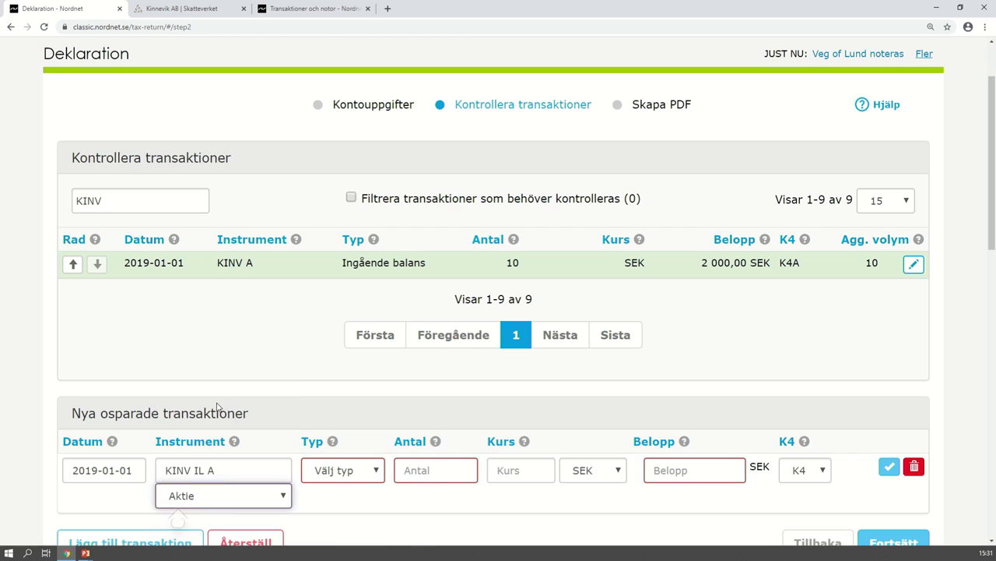
pyautogui.click(327, 467)
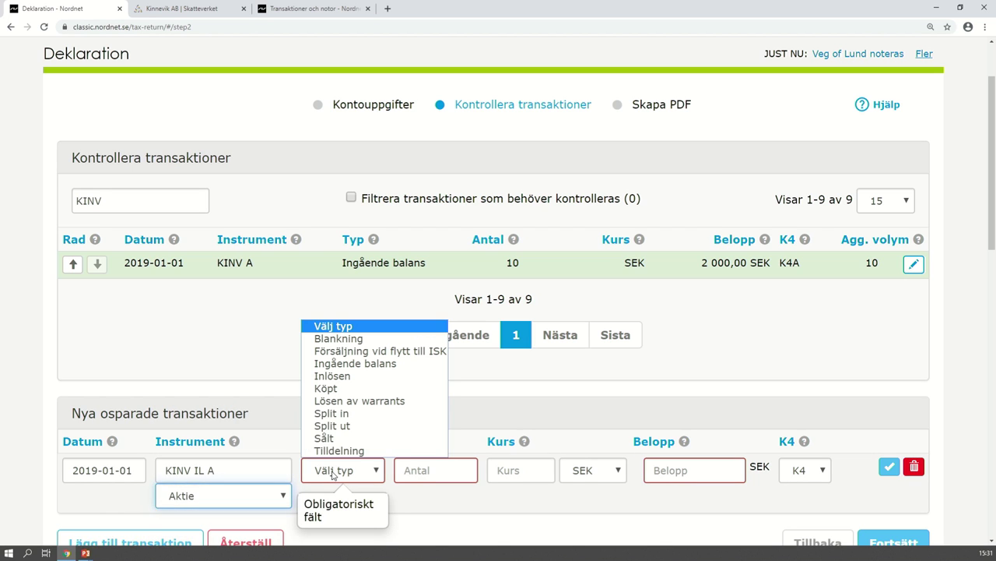
pyautogui.click(331, 388)
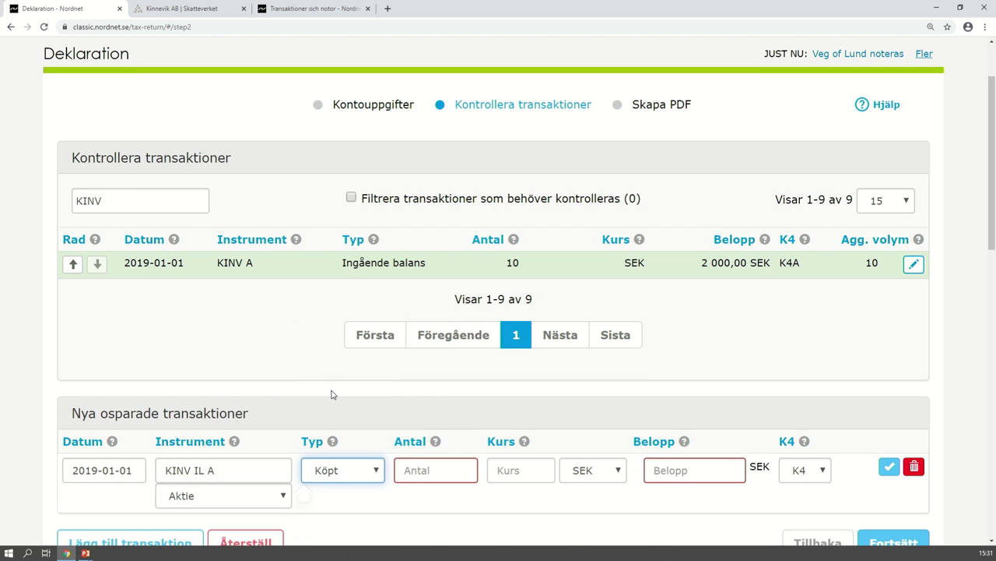
pyautogui.click(410, 471)
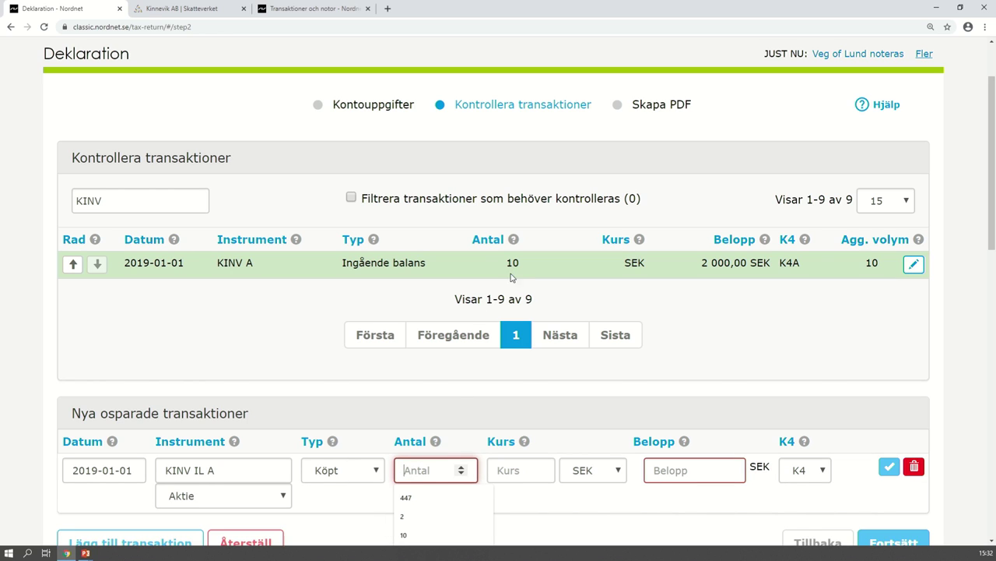
pyautogui.write('10')
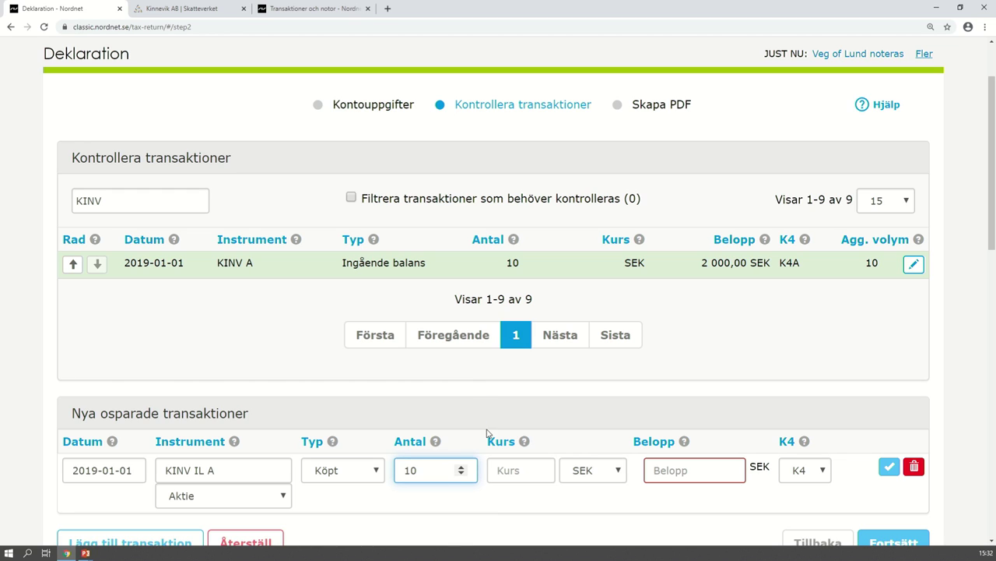
# - Calculate 0.19*200 in the browser, enter a price of 38 and an amount of 380 SEK for the purchase, and save it
pyautogui.click(510, 470)
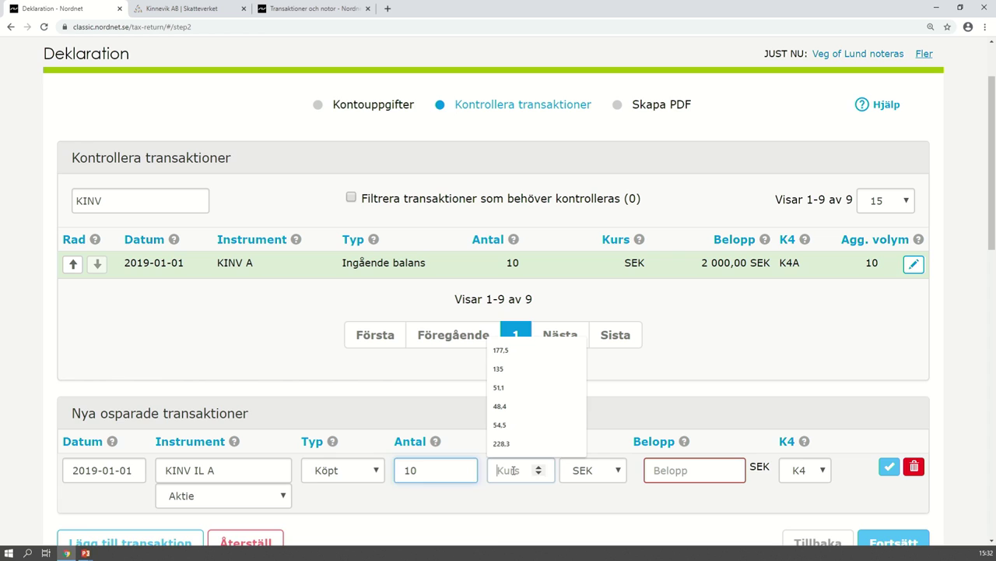
pyautogui.click(460, 405)
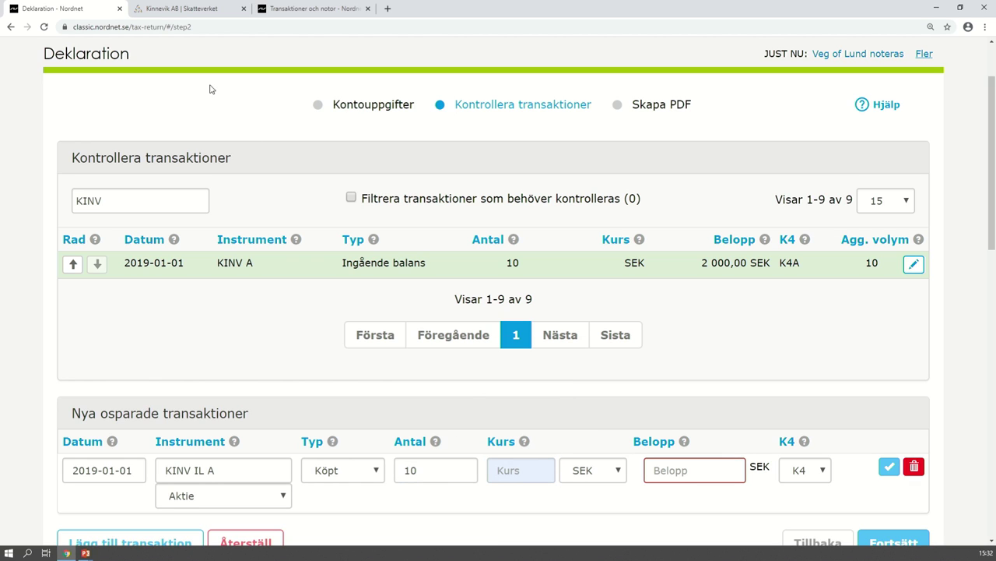
pyautogui.click(204, 26)
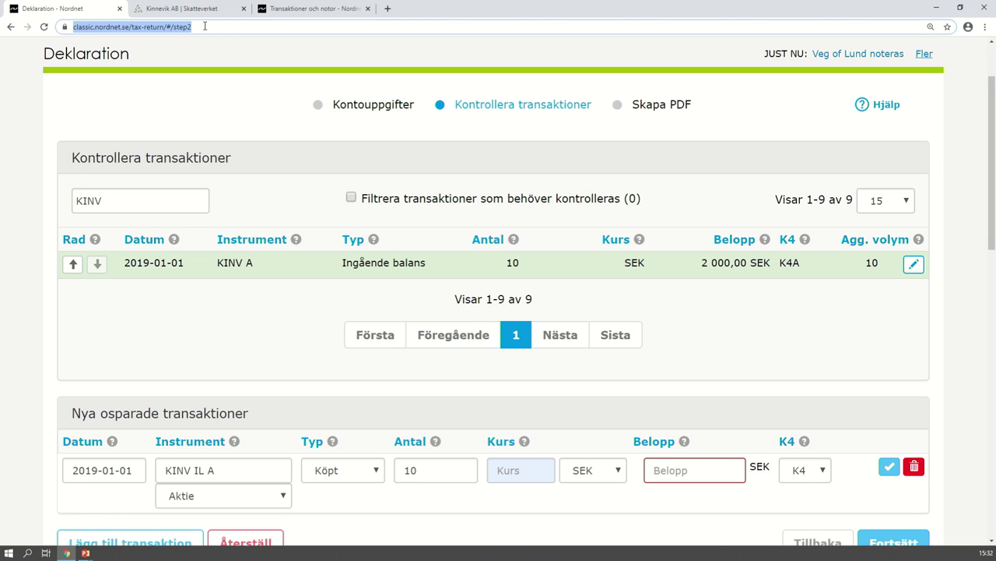
pyautogui.write('0.19*200')
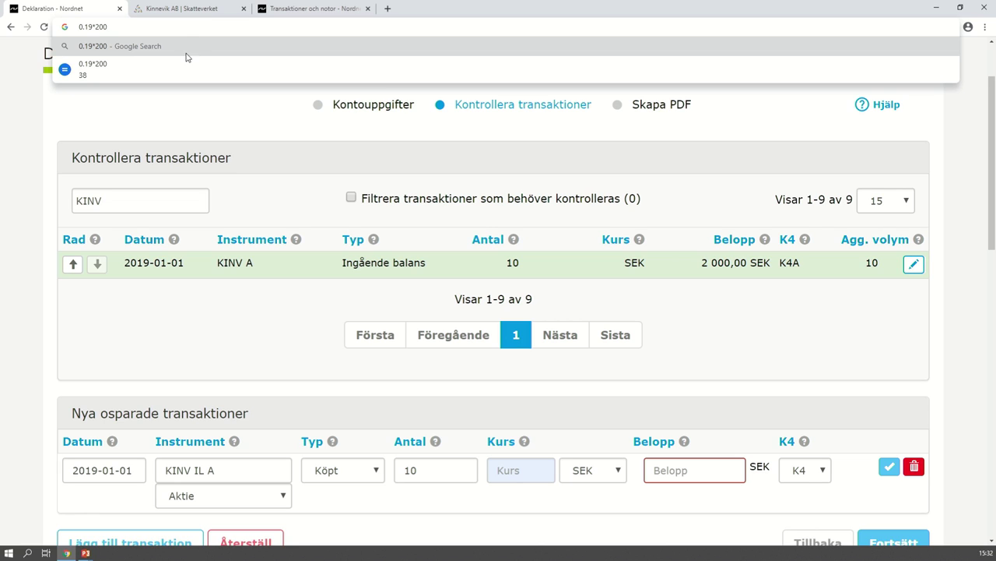
pyautogui.click(517, 470)
pyautogui.write('38')
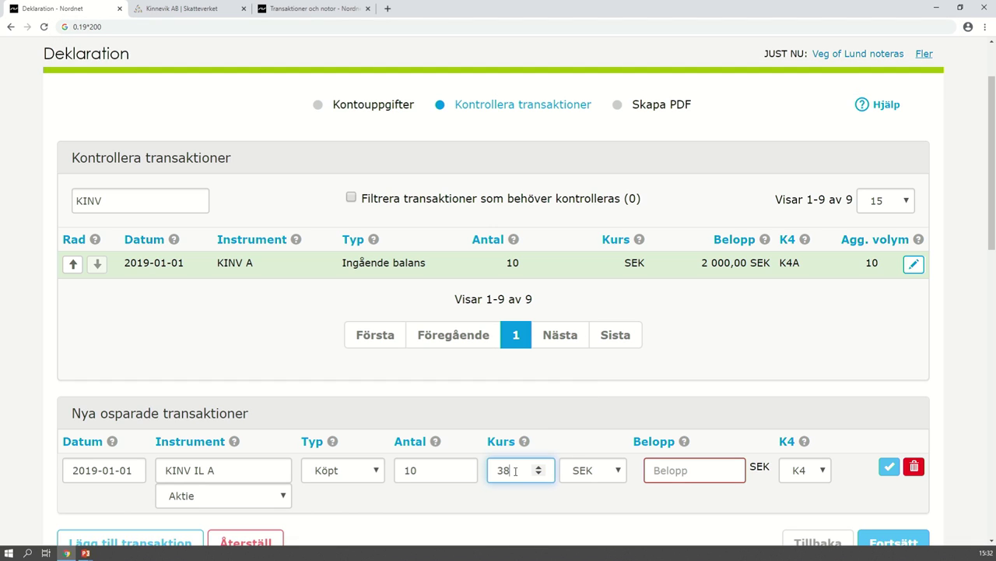
pyautogui.click(682, 470)
pyautogui.write('380')
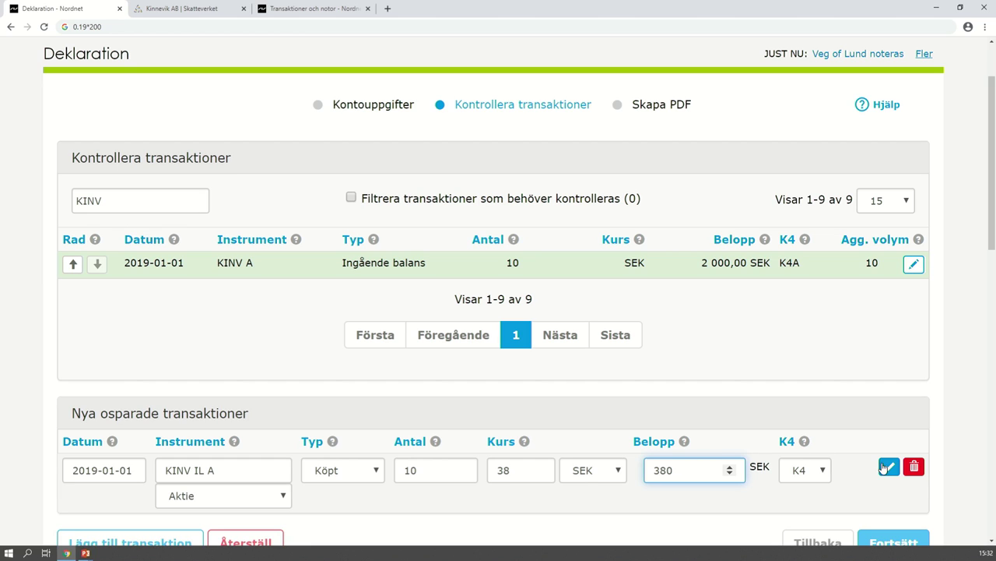
pyautogui.click(889, 467)
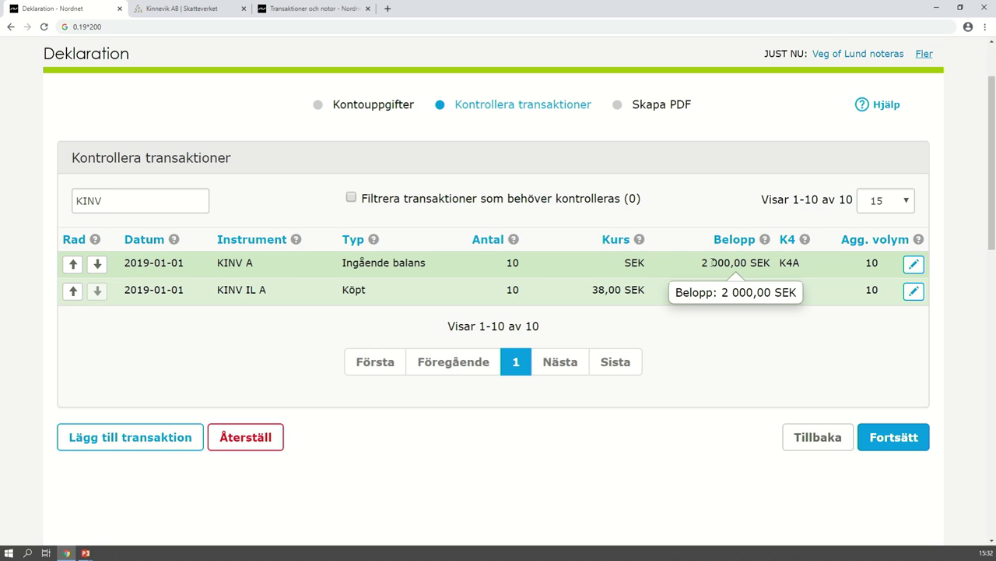
# - Edit the KINV A opening balance, calculating 0.81*200 in the browser and setting its price to 162 SEK
pyautogui.click(913, 265)
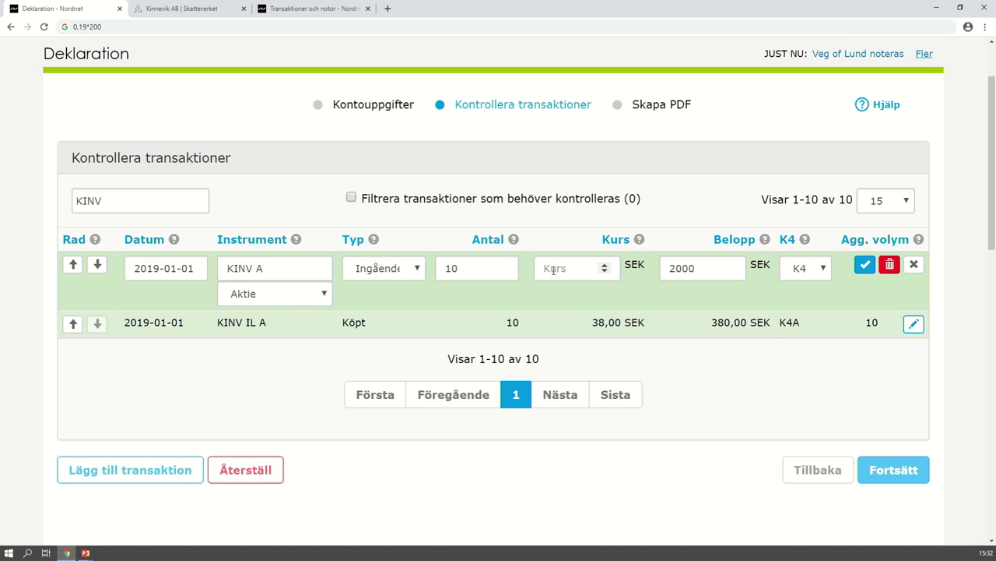
pyautogui.click(87, 26)
pyautogui.click(87, 26)
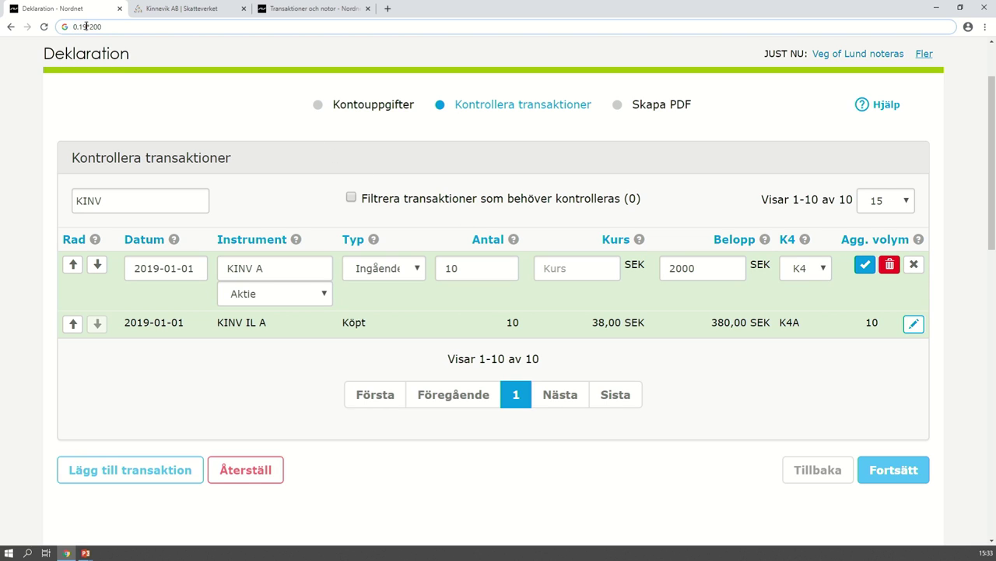
pyautogui.press('BackSpace')
pyautogui.press('BackSpace')
pyautogui.write('81')
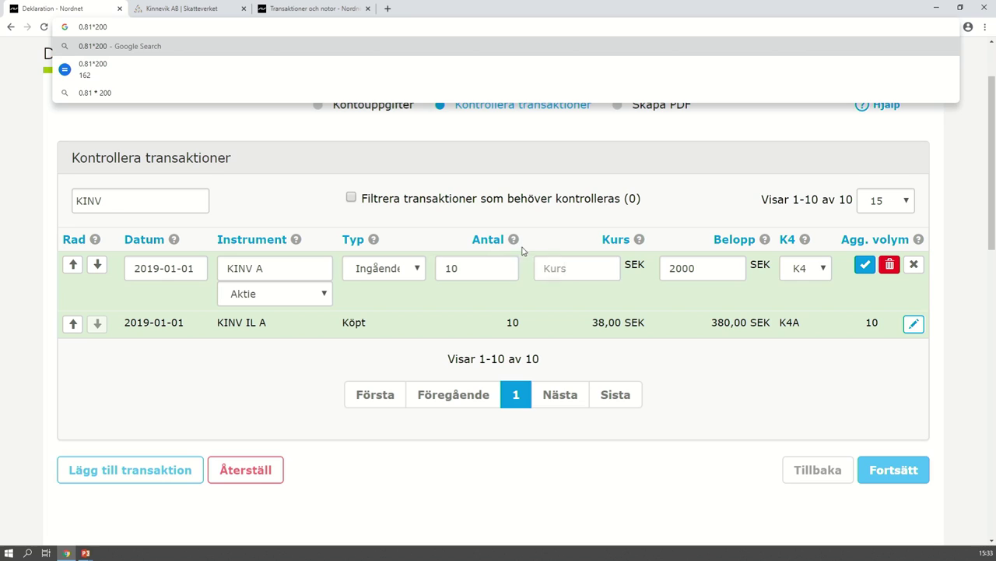
pyautogui.click(553, 267)
pyautogui.write('162')
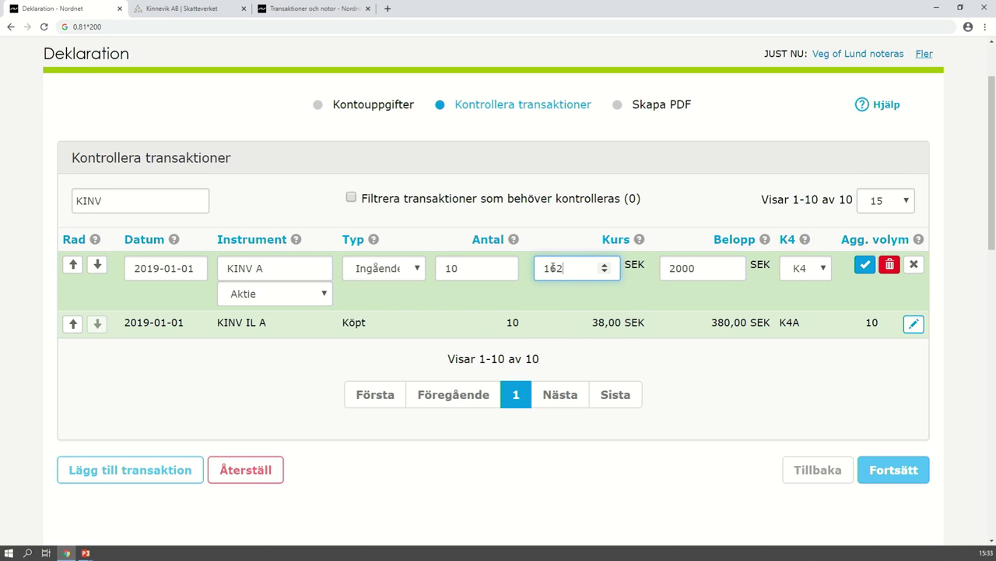
# - Set the KINV A opening balance amount to 1620 SEK and save the row
pyautogui.click(707, 275)
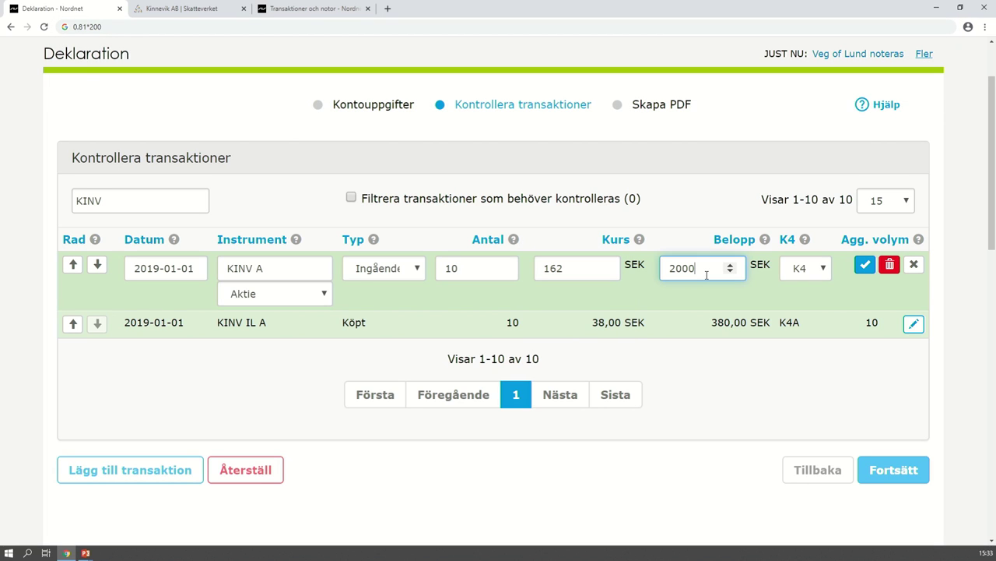
pyautogui.doubleClick(685, 274)
pyautogui.write('1620')
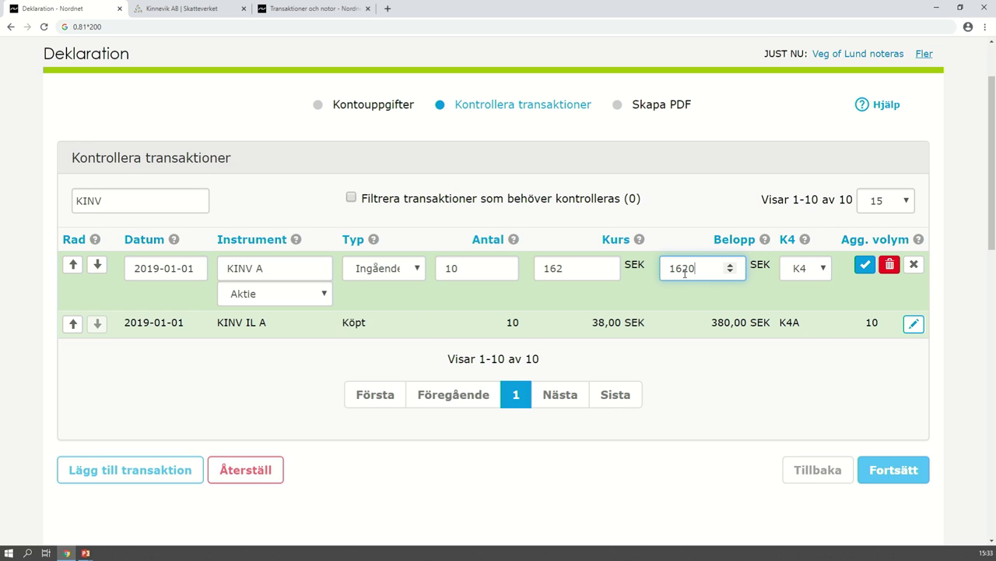
pyautogui.click(864, 266)
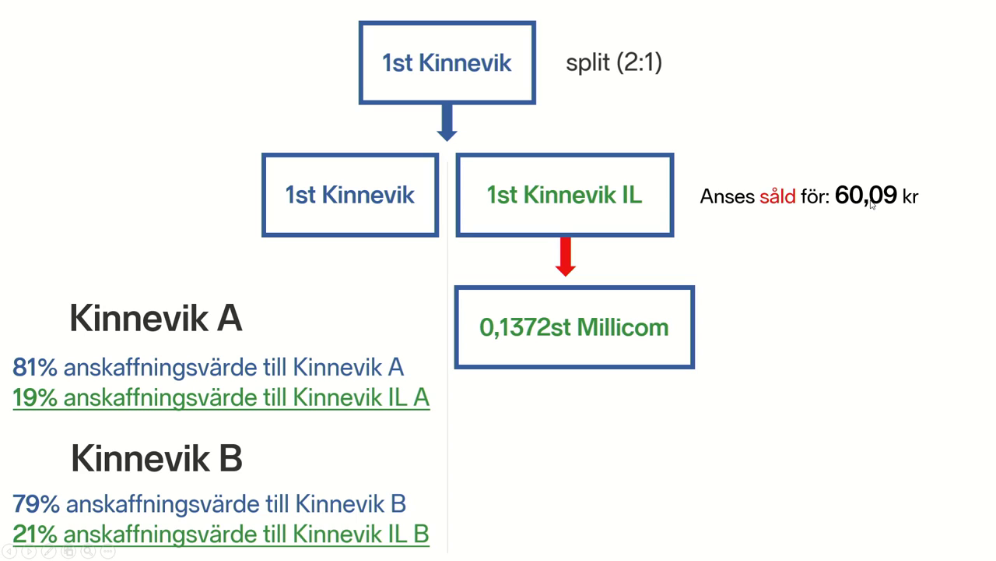
# - Switch from the slideshow to the Nordnet declaration and add a KINV IL A transaction of type Sålt with a quantity of 10
pyautogui.hotkey('alt', 'Tab')
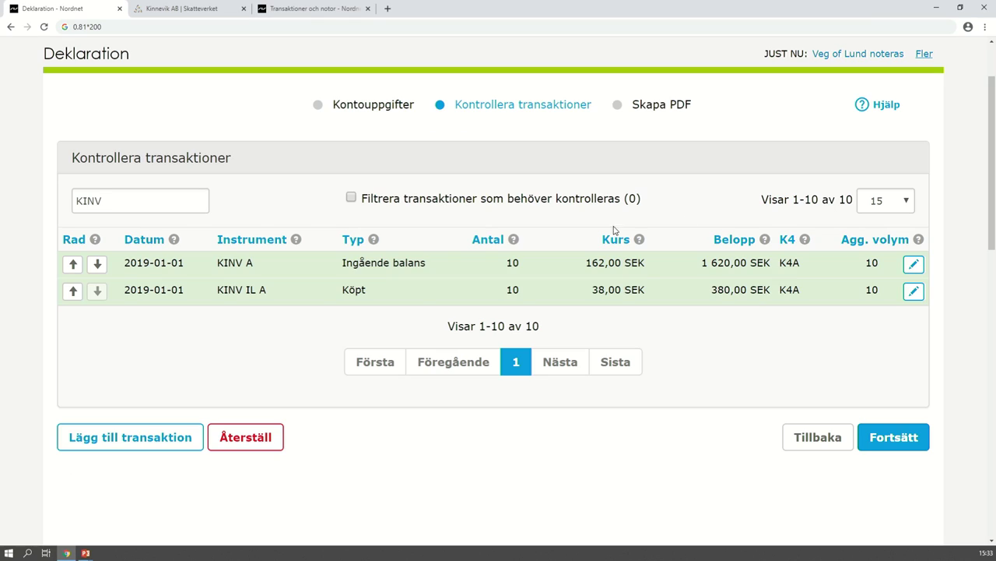
pyautogui.click(156, 436)
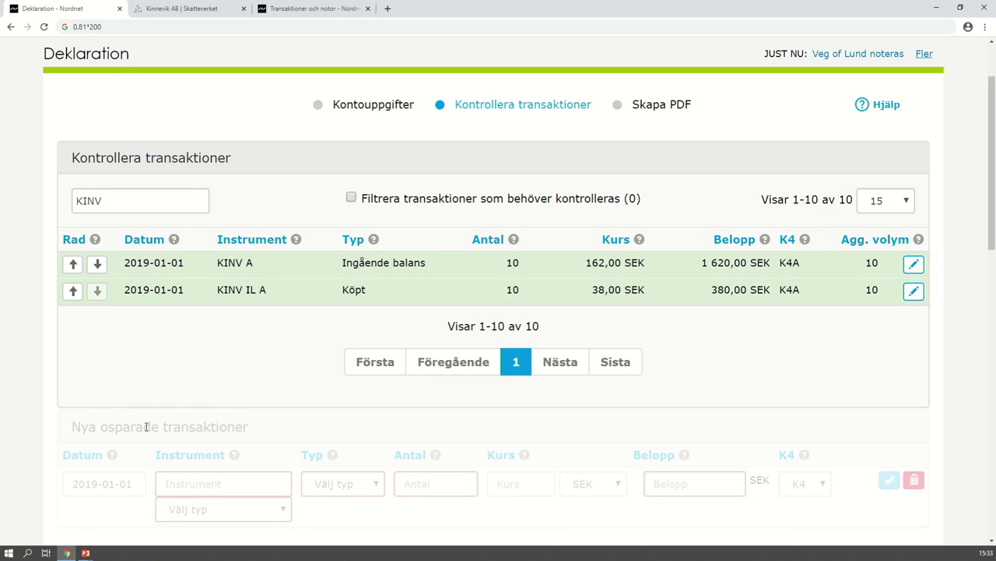
pyautogui.write('kin')
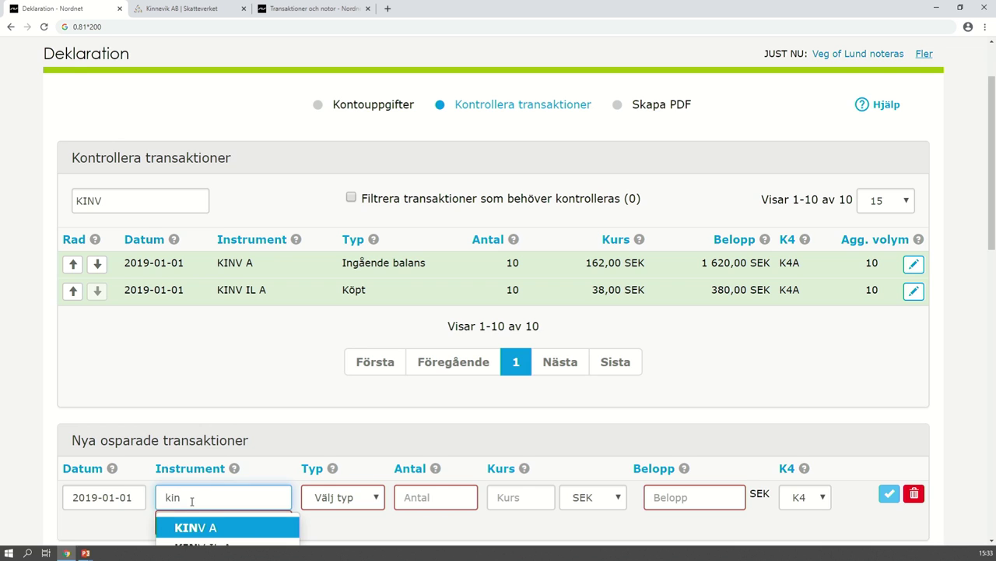
pyautogui.scroll(-1, 191, 501)
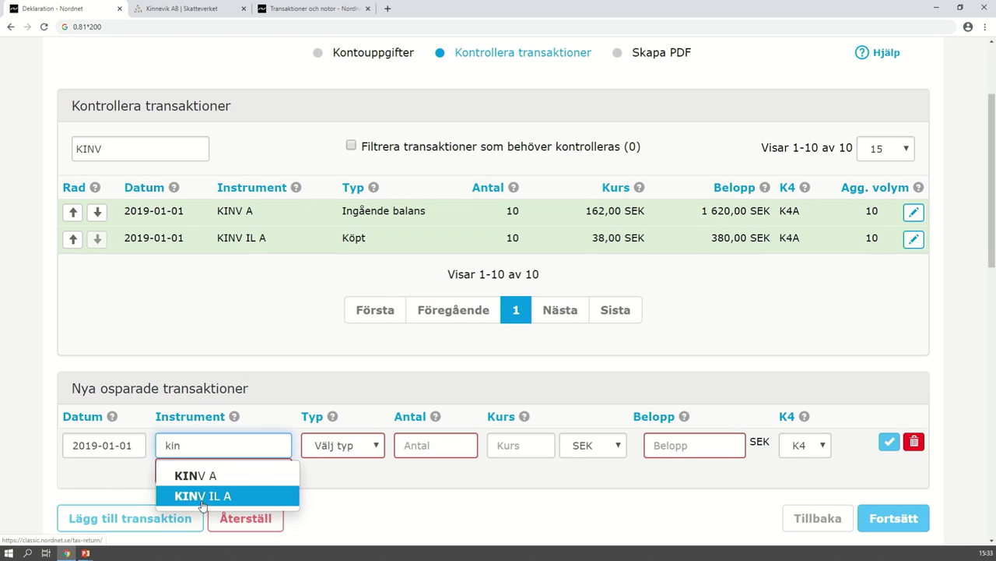
pyautogui.click(202, 498)
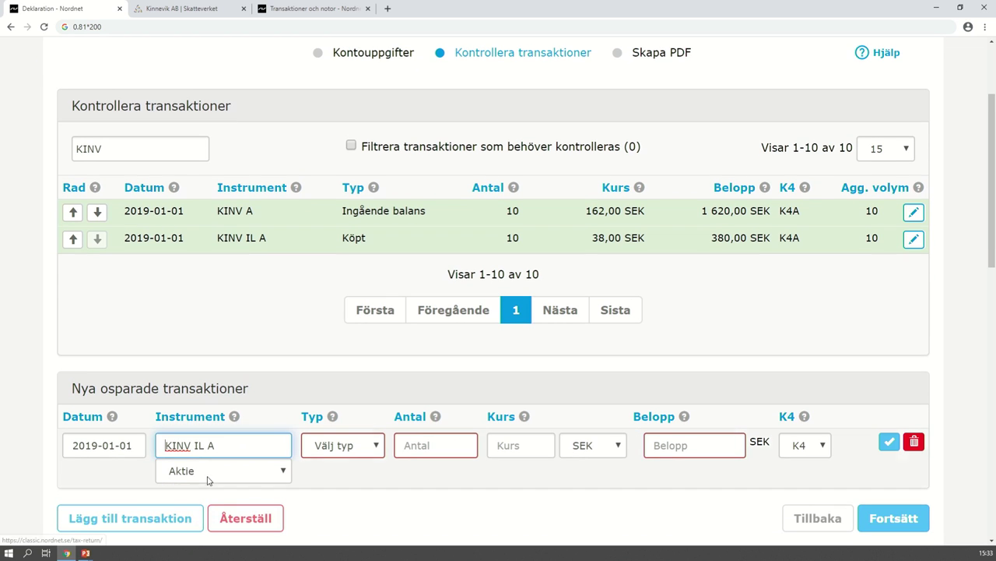
pyautogui.click(331, 445)
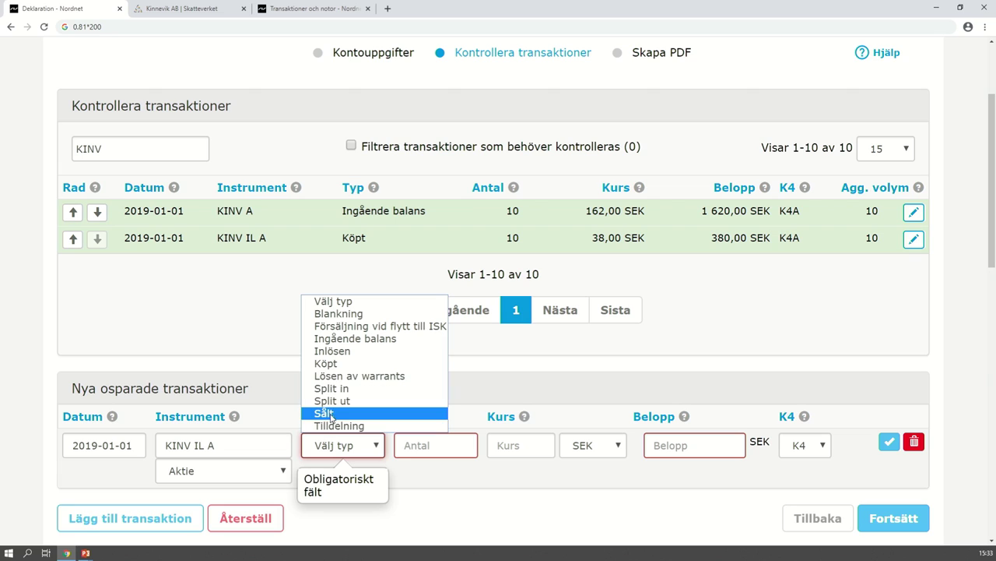
pyautogui.click(331, 413)
pyautogui.click(420, 444)
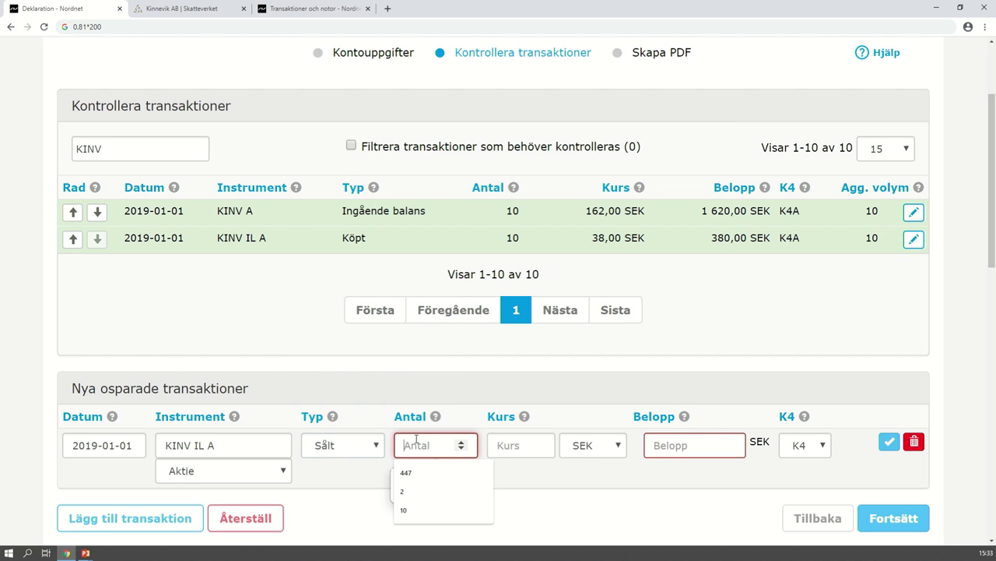
pyautogui.write('10')
# - Enter a price of 60.09 and an amount of 600.9 SEK for the KINV IL A sale, and save the transaction
pyautogui.click(497, 445)
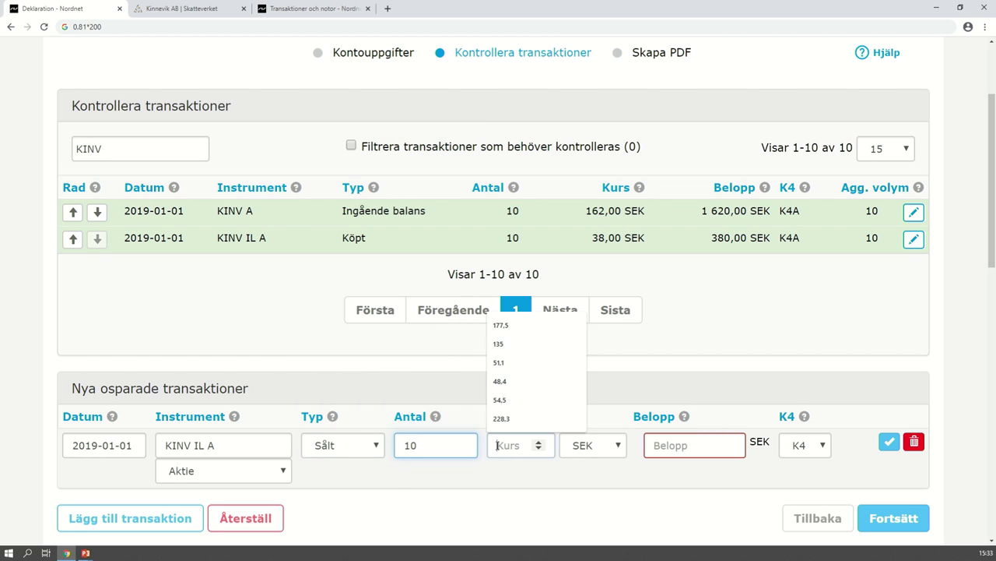
pyautogui.write('60')
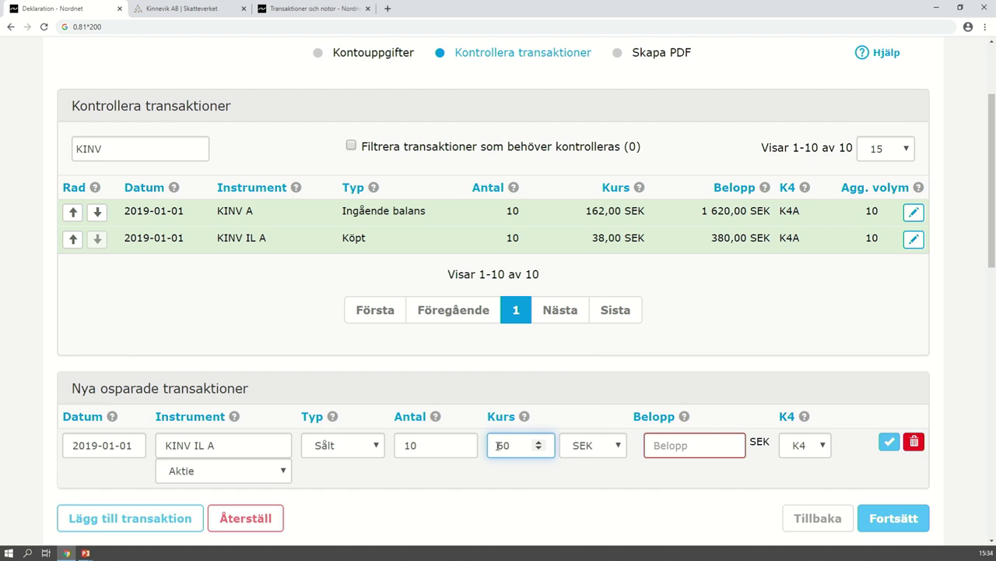
pyautogui.write('.09')
pyautogui.click(658, 445)
pyautogui.write('6')
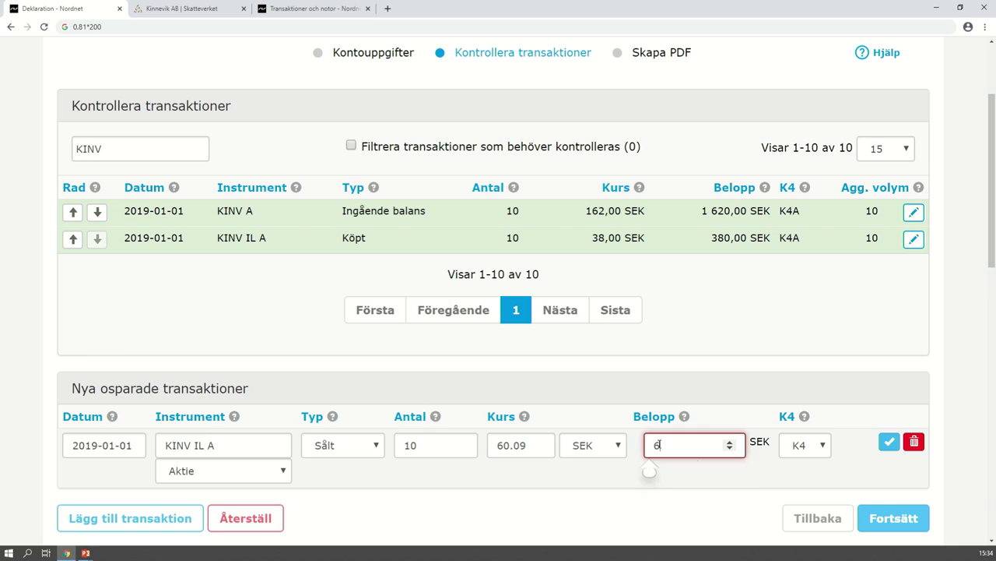
pyautogui.write('00.9')
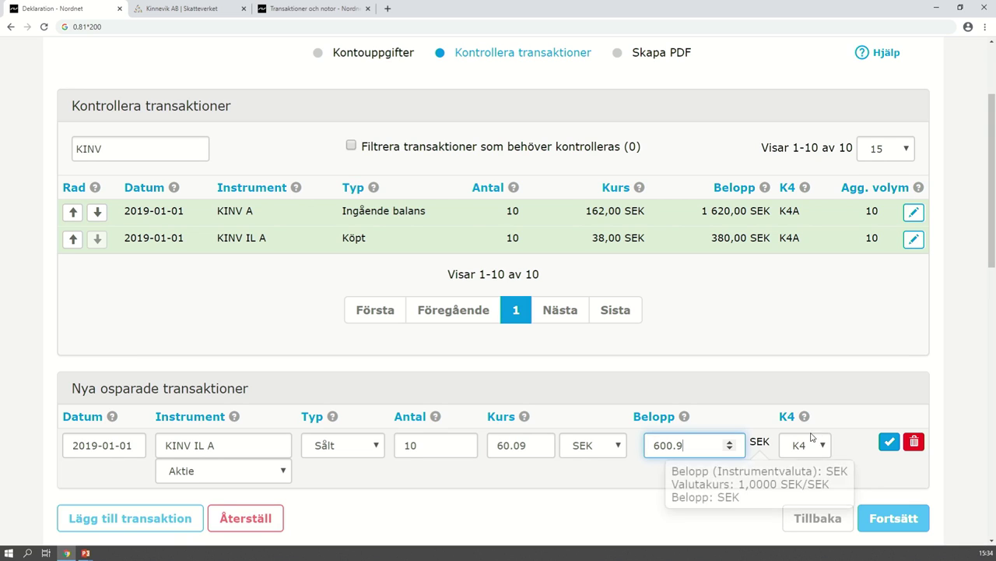
pyautogui.click(889, 443)
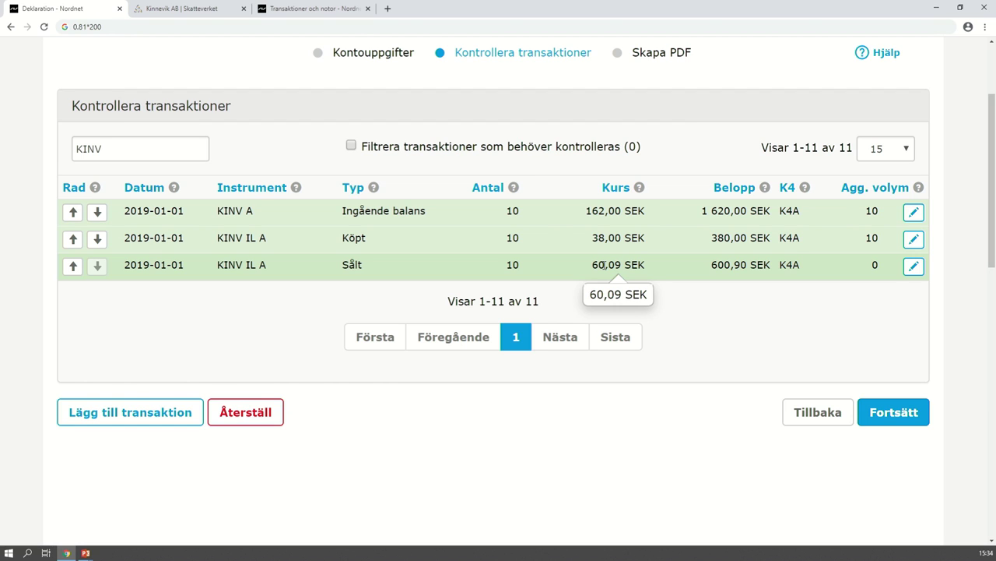
# - Reveal the Millicom example for 10 Kinnevik shares in the slideshow, and calculate 0.372*438 in the browser showing the Nordnet declaration
pyautogui.hotkey('alt', 'Tab')
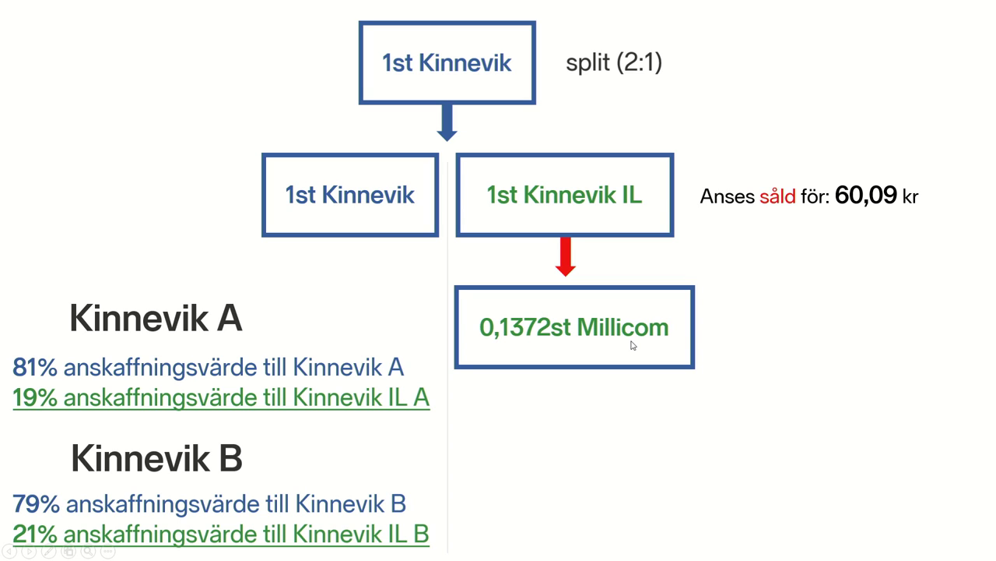
pyautogui.press('Right')
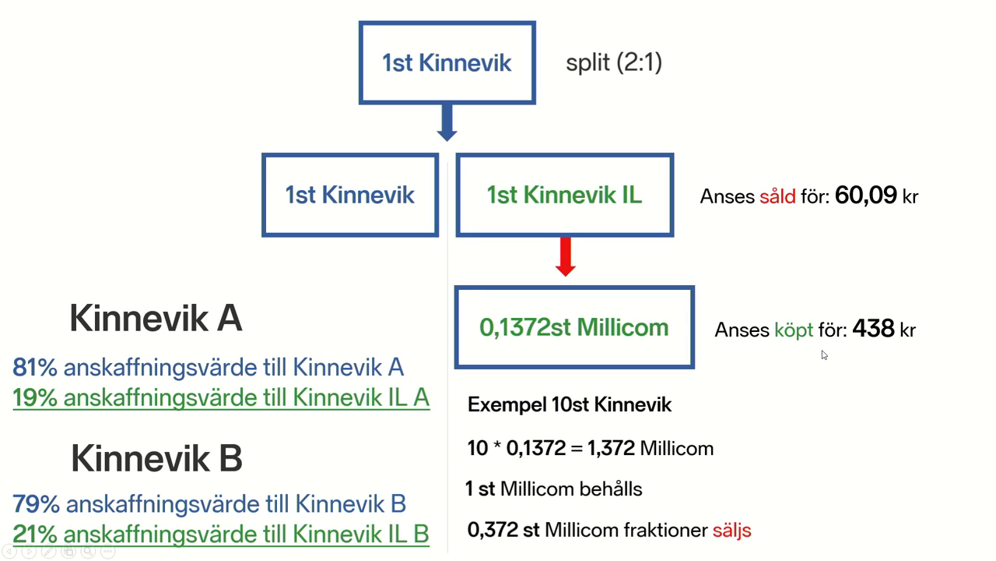
pyautogui.hotkey('alt', 'Tab')
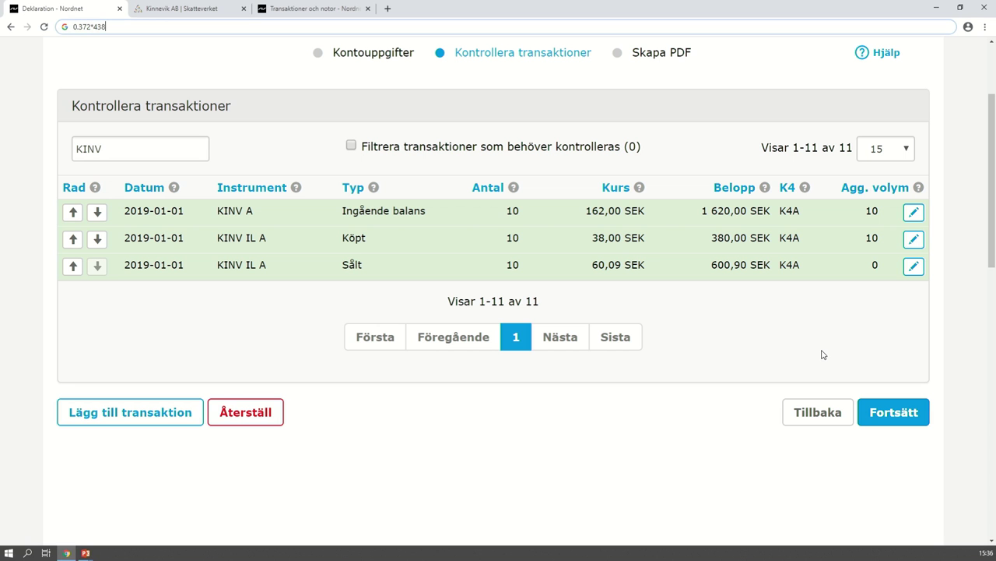
pyautogui.click(110, 26)
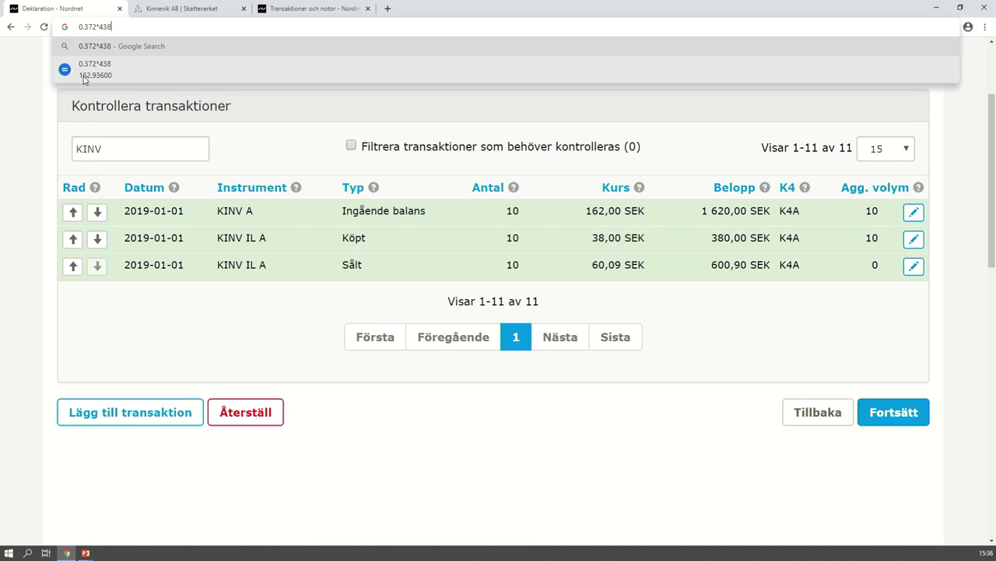
# - Add a new transaction for the instrument TIGO SDB, with instrument type Aktie and transaction type Köpt
pyautogui.click(131, 414)
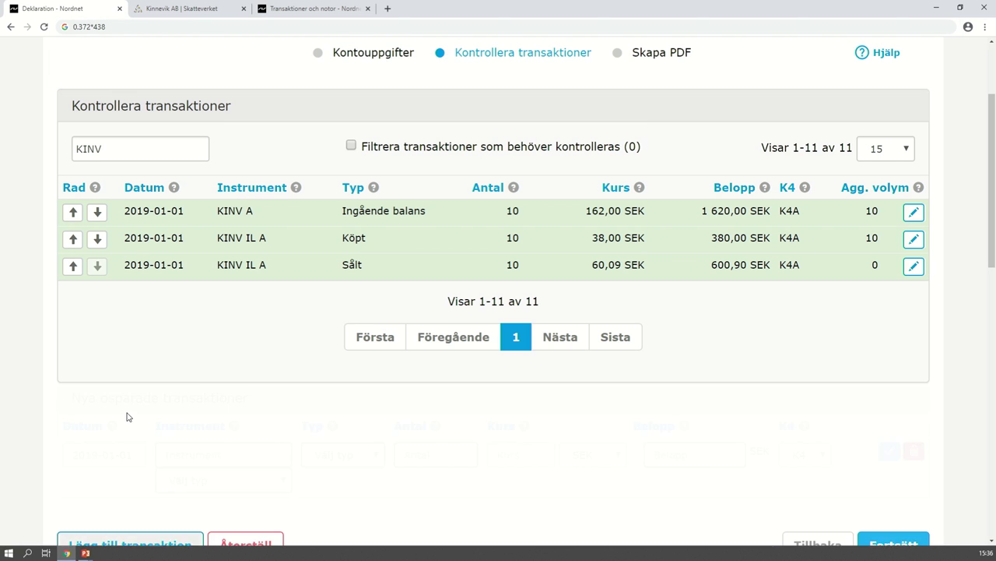
pyautogui.click(180, 470)
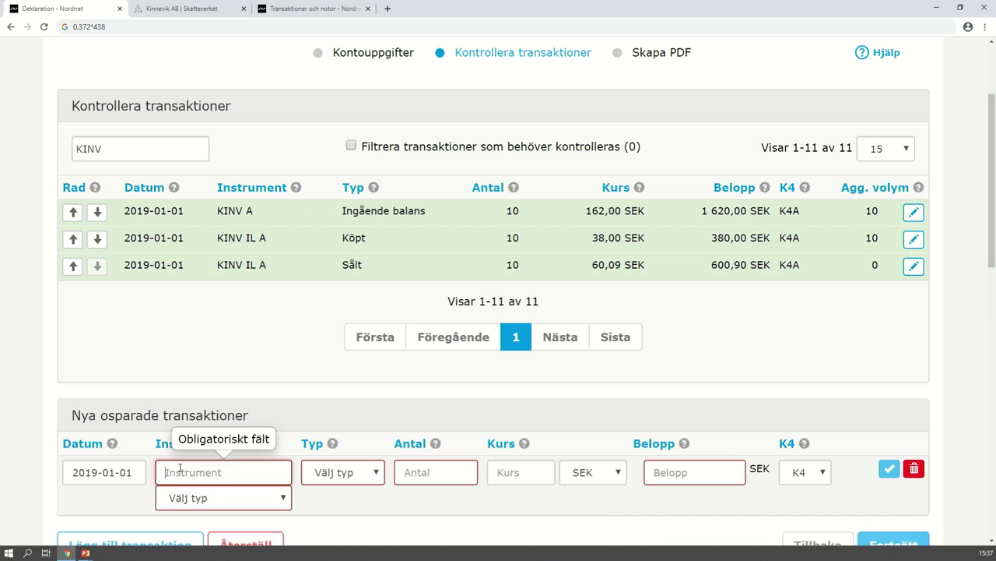
pyautogui.write('TIGO ')
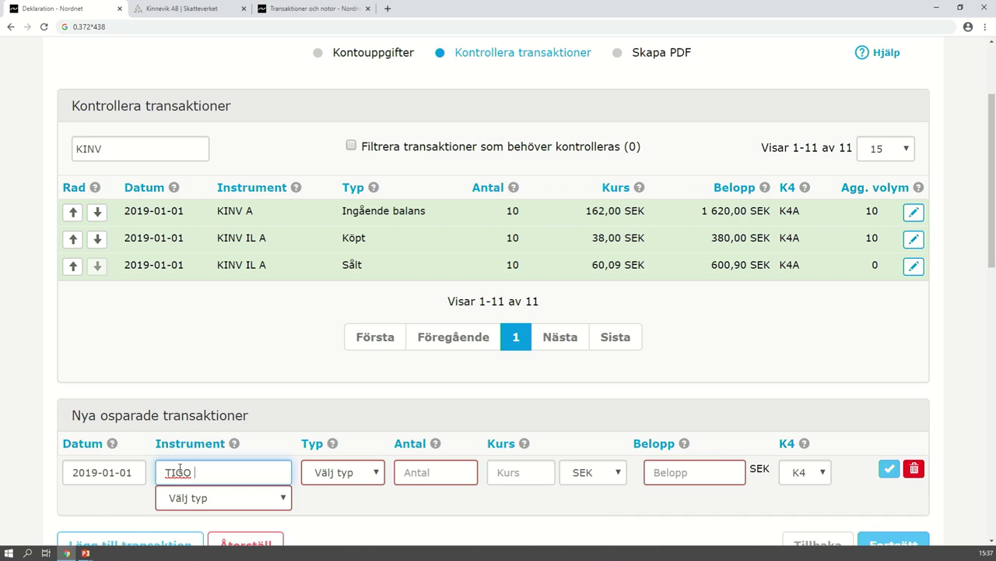
pyautogui.write('SDB')
pyautogui.click(195, 498)
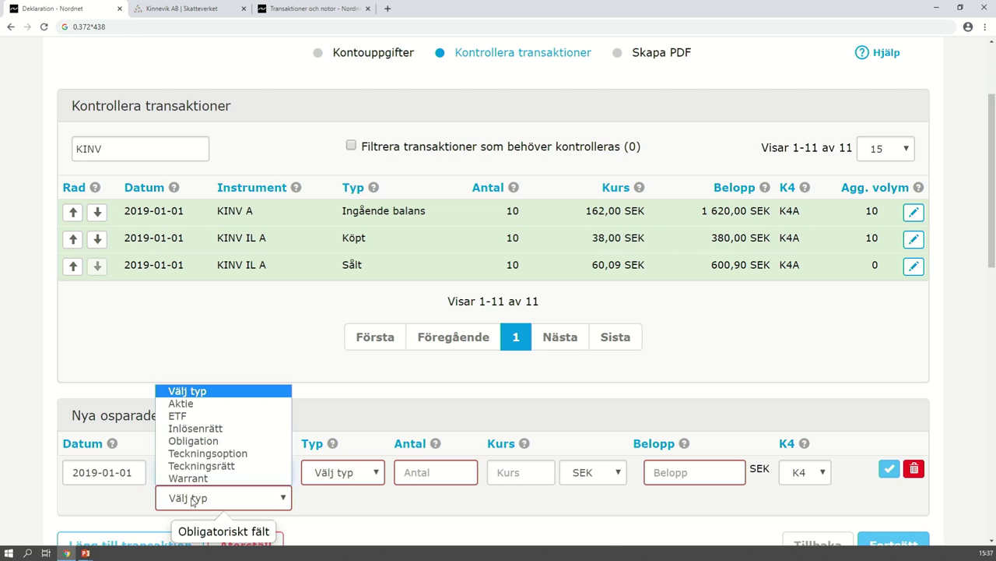
pyautogui.click(191, 403)
pyautogui.click(340, 471)
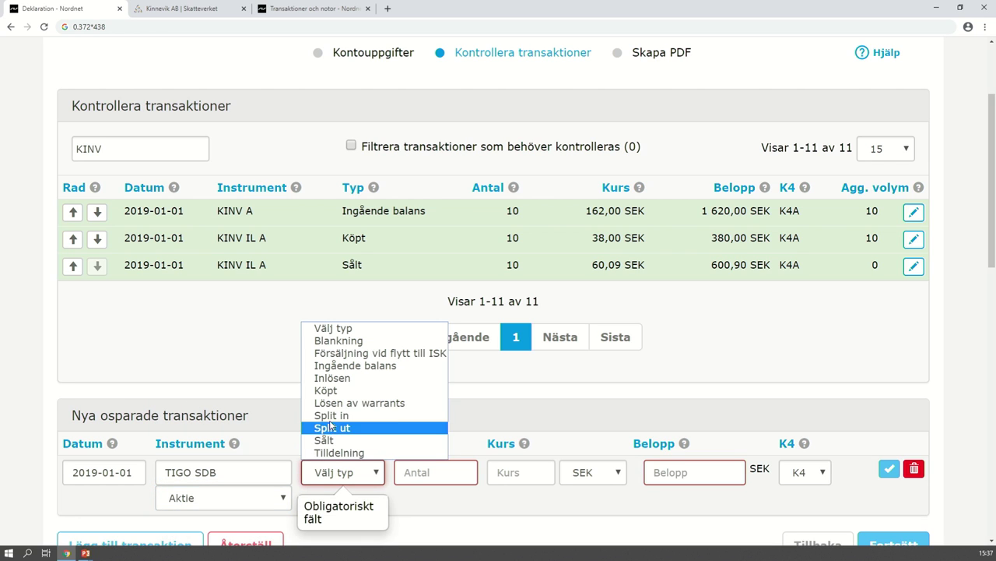
pyautogui.click(331, 391)
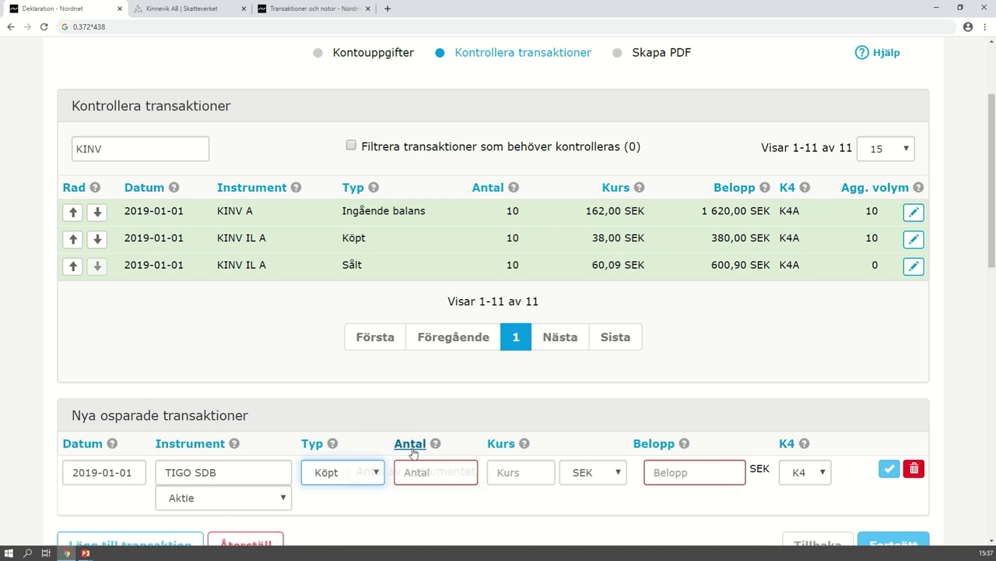
# - Enter a quantity of 1 and an amount of 163 SEK for the TIGO SDB purchase
pyautogui.click(417, 473)
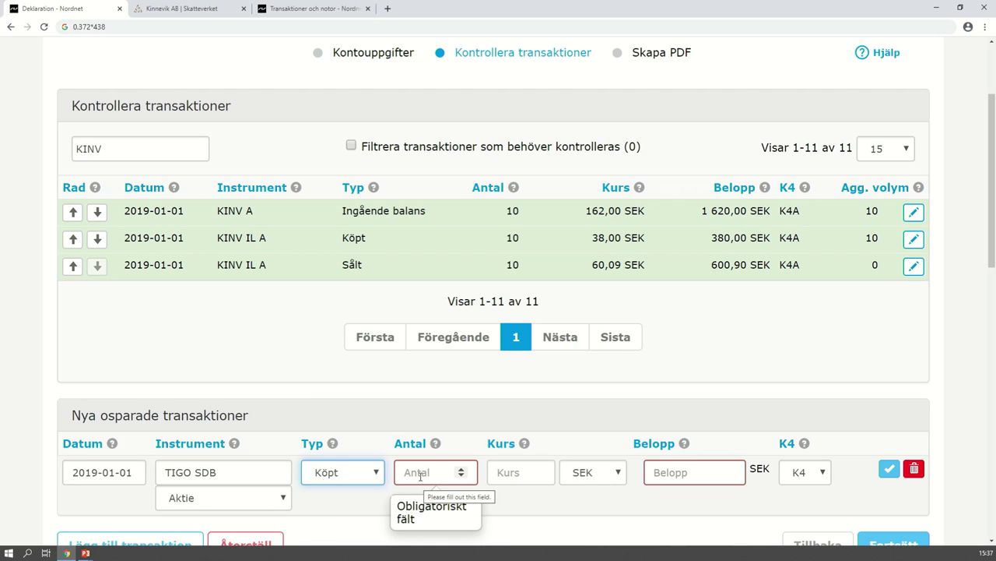
pyautogui.click(421, 475)
pyautogui.write('1')
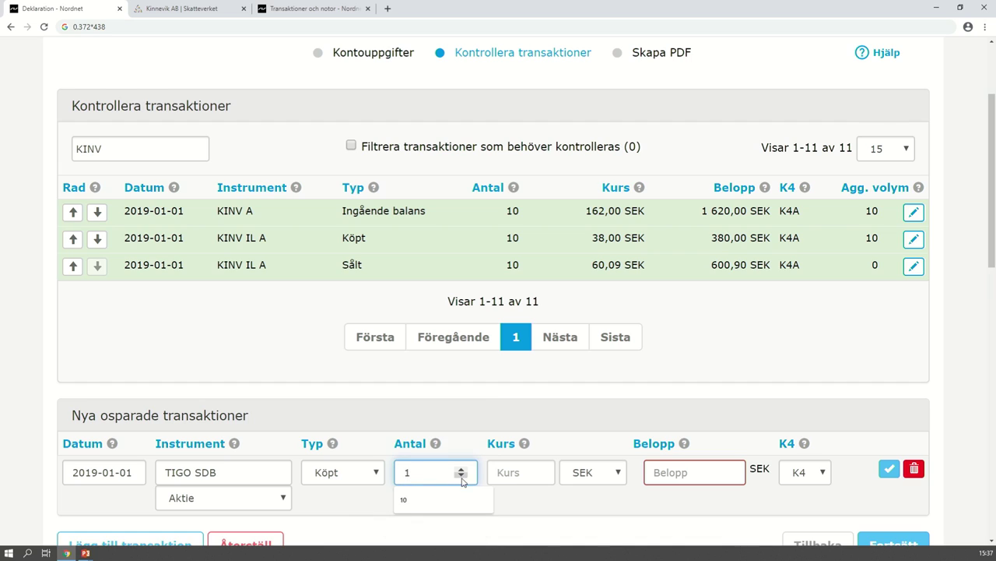
pyautogui.click(667, 475)
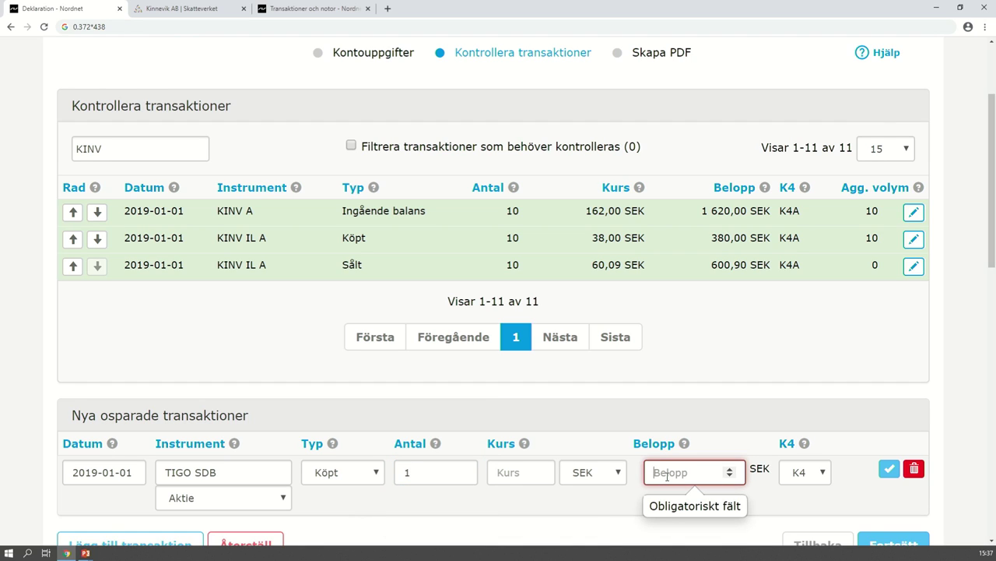
pyautogui.write('163')
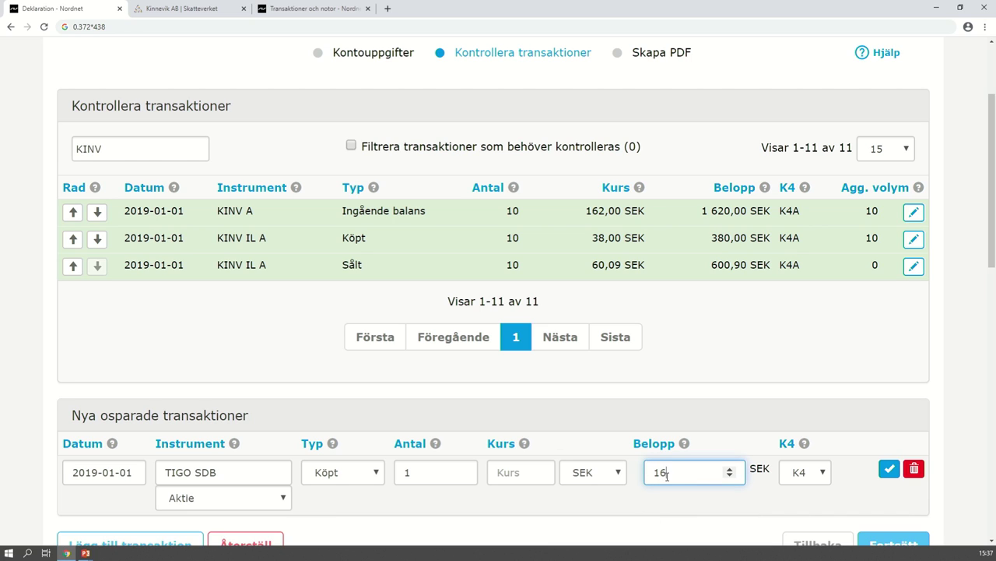
# - Recheck the 0.372*438 calculation in the browser and save the TIGO SDB purchase
pyautogui.click(109, 26)
pyautogui.click(110, 27)
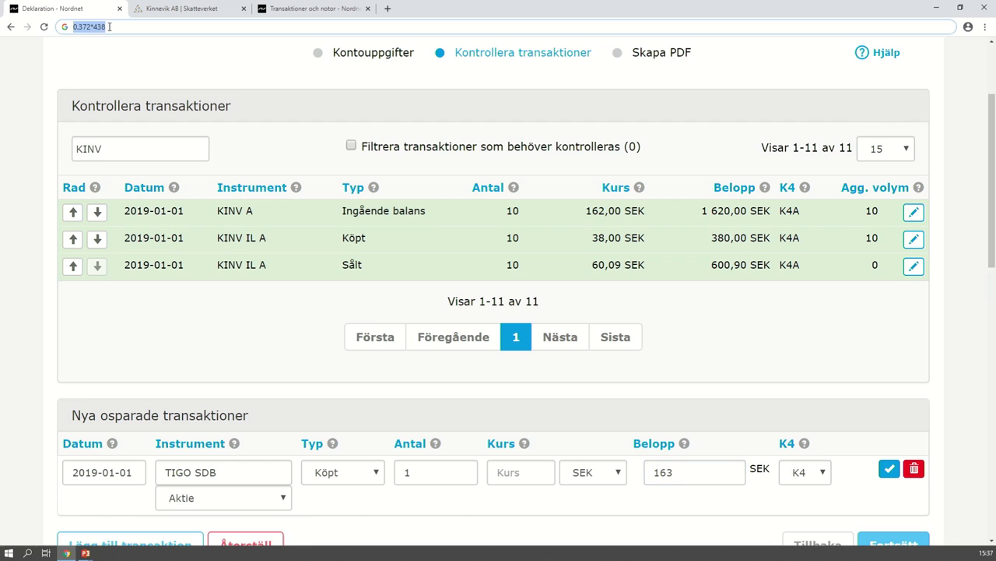
pyautogui.click(109, 27)
pyautogui.press('BackSpace')
pyautogui.write('8')
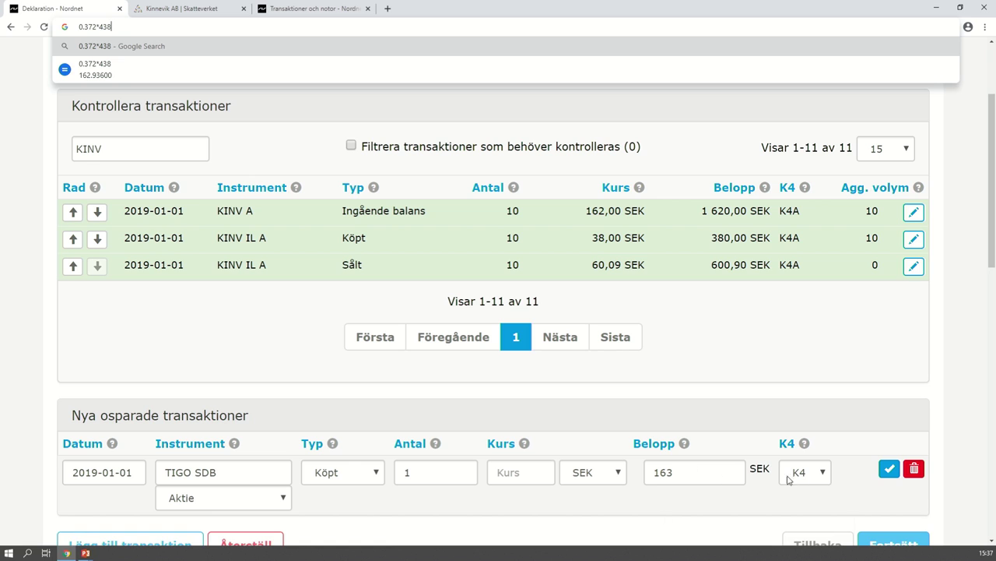
pyautogui.click(887, 469)
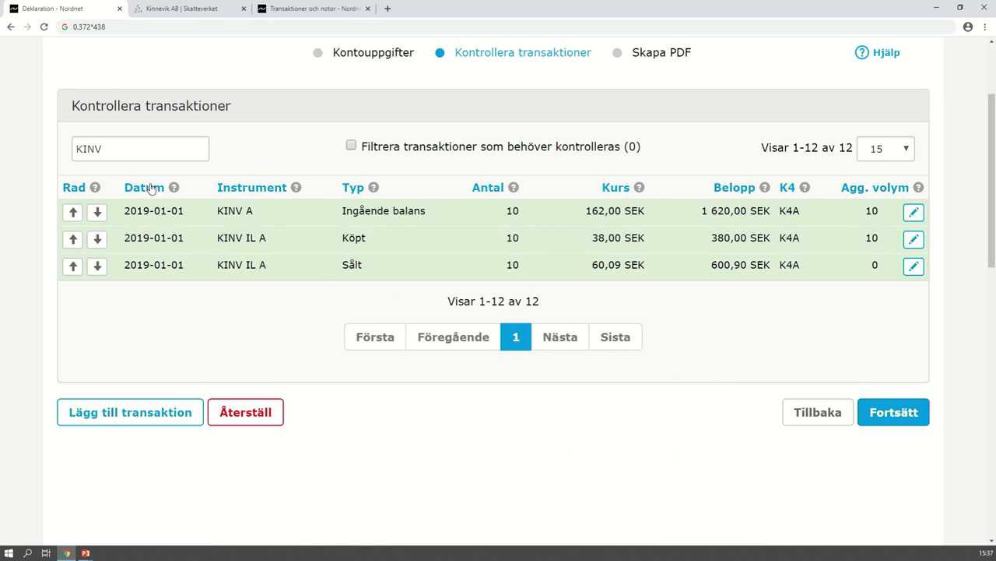
# - Filter the transaction list by tigo instead of KINV
pyautogui.doubleClick(140, 139)
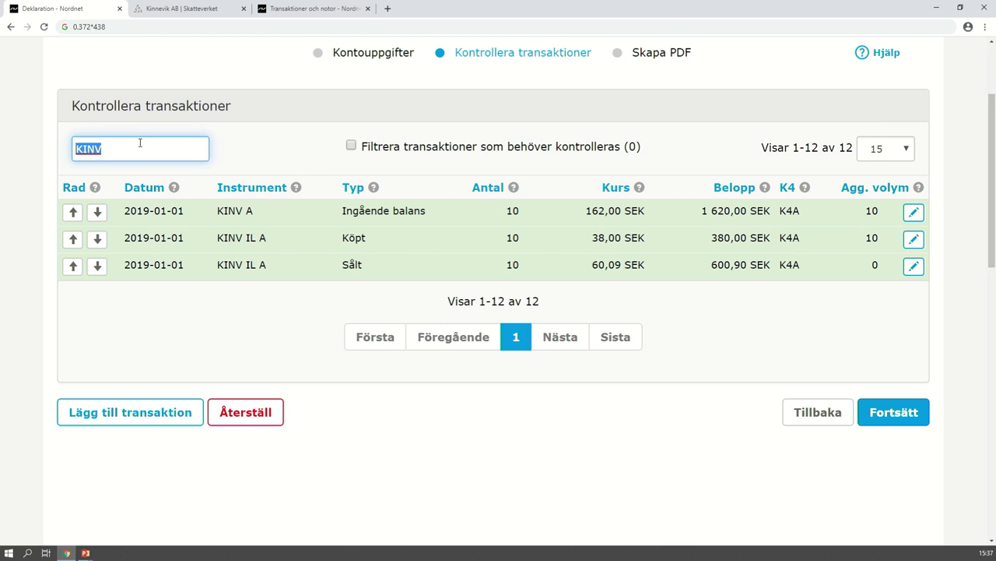
pyautogui.write('tigo')
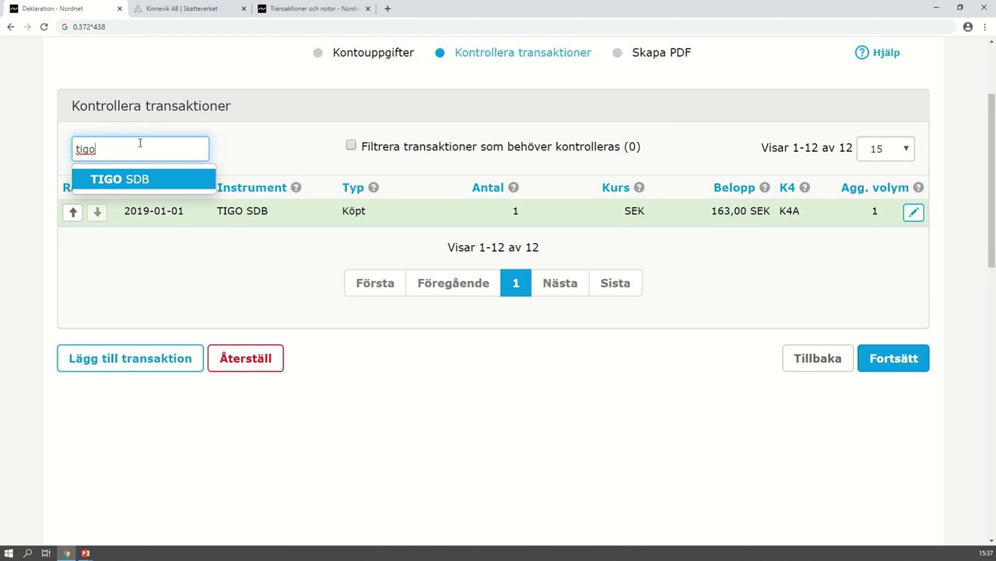
pyautogui.click(262, 236)
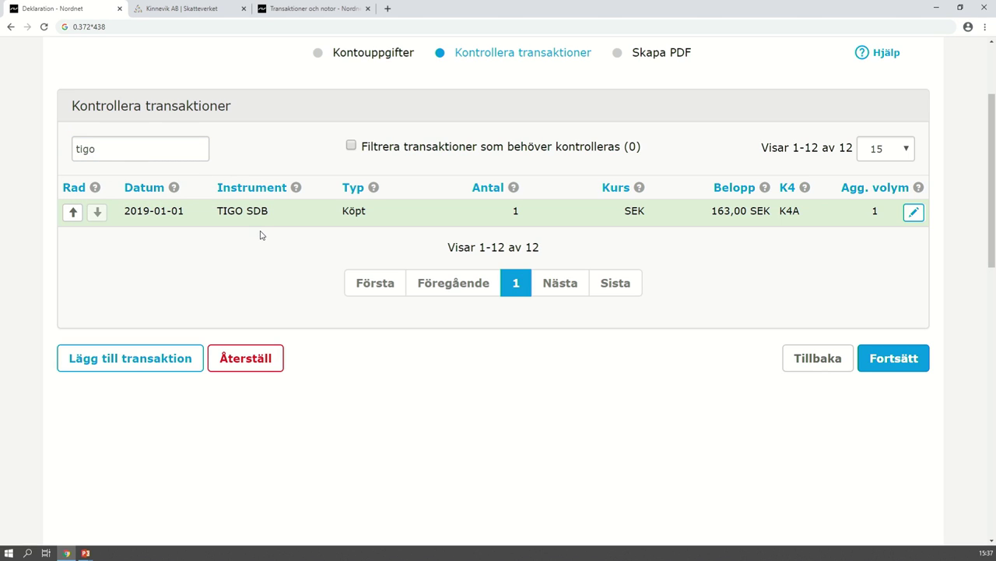
# - Add another TIGO SDB transaction of type Sålt with a quantity of 1
pyautogui.click(159, 351)
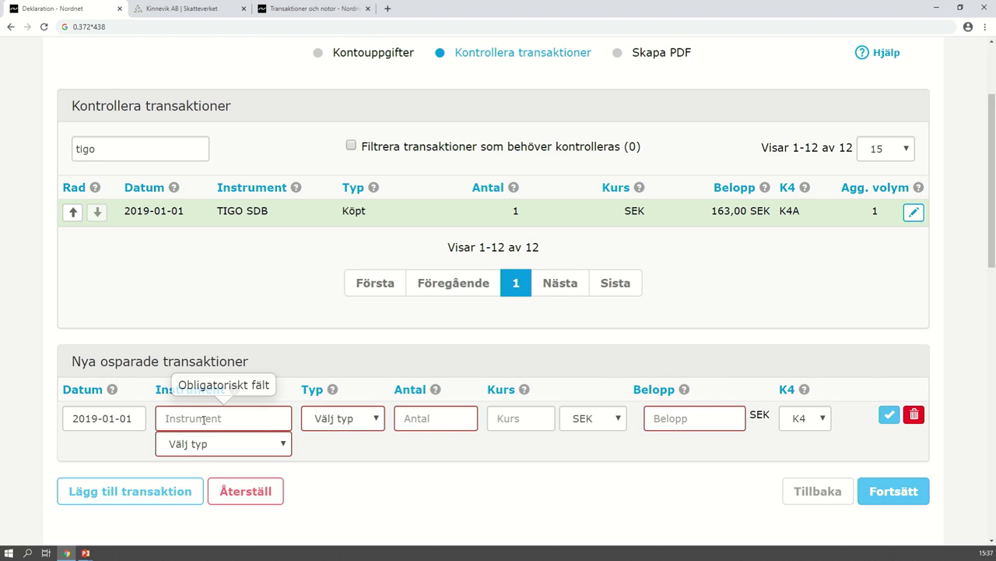
pyautogui.click(206, 425)
pyautogui.write('ti')
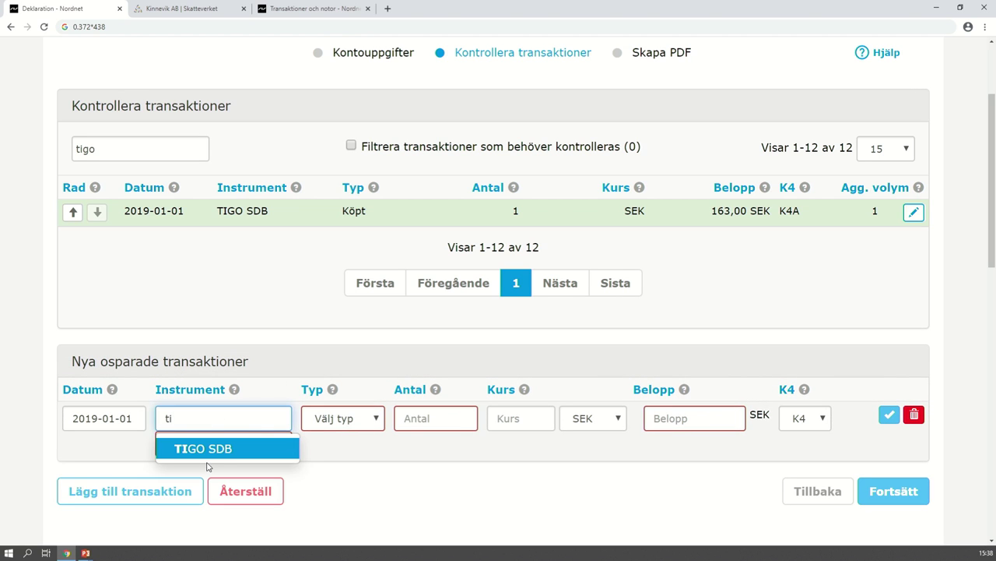
pyautogui.click(205, 450)
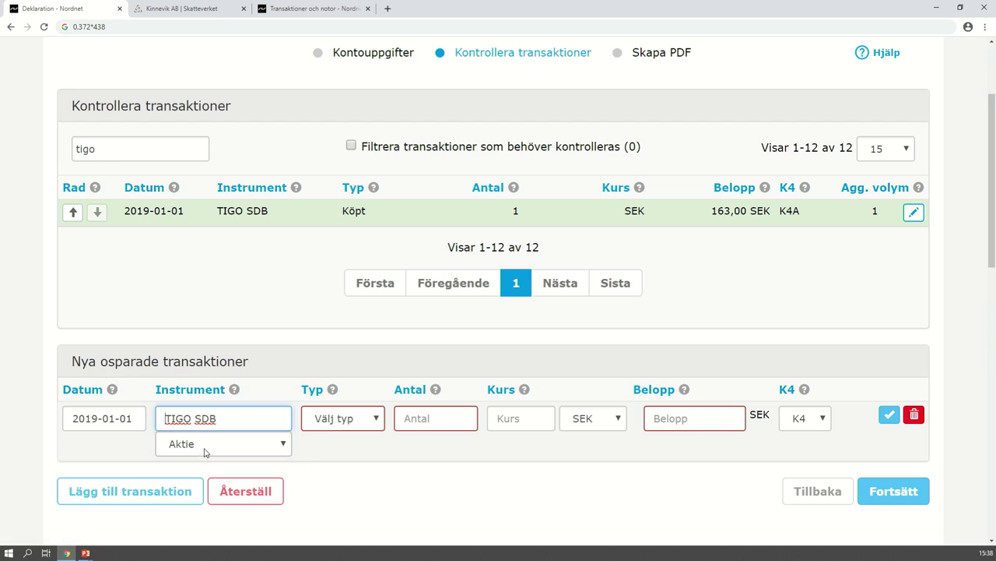
pyautogui.click(331, 424)
pyautogui.click(333, 387)
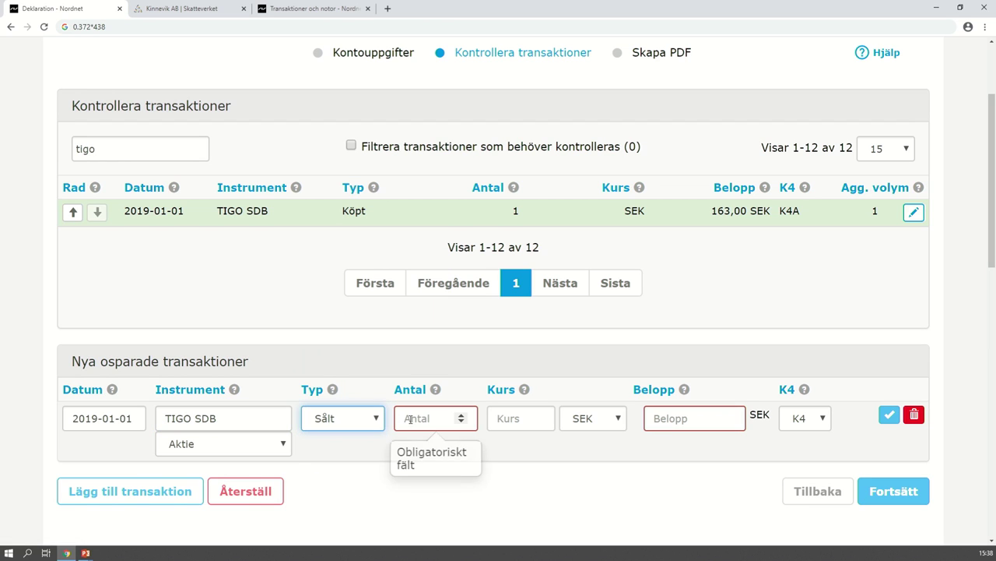
pyautogui.click(411, 418)
pyautogui.write('1')
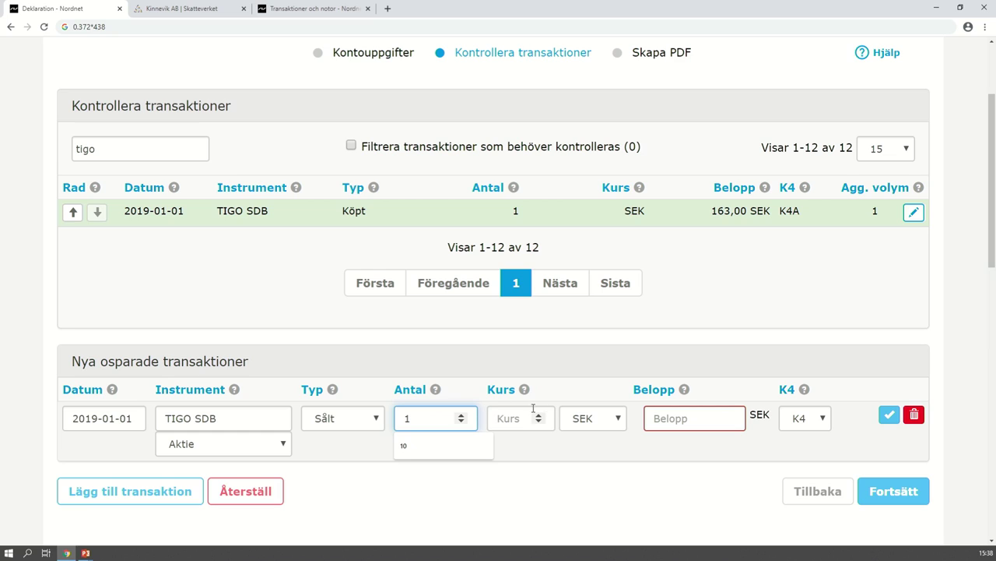
# - Copy the price of the TIGO SDB DECIMALER LIKVID row from Transaktioner och notor and return to the declaration
pyautogui.click(683, 418)
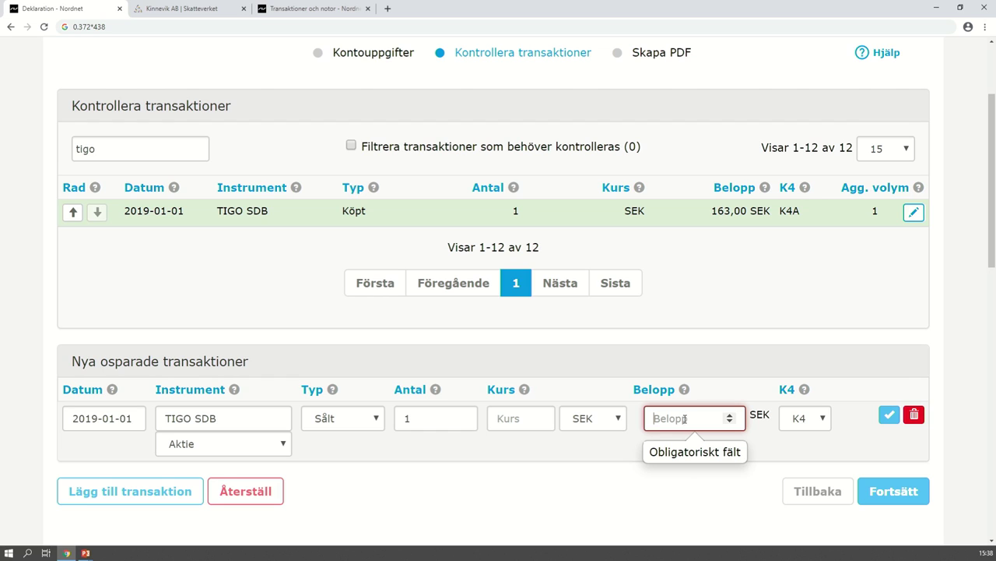
pyautogui.click(300, 7)
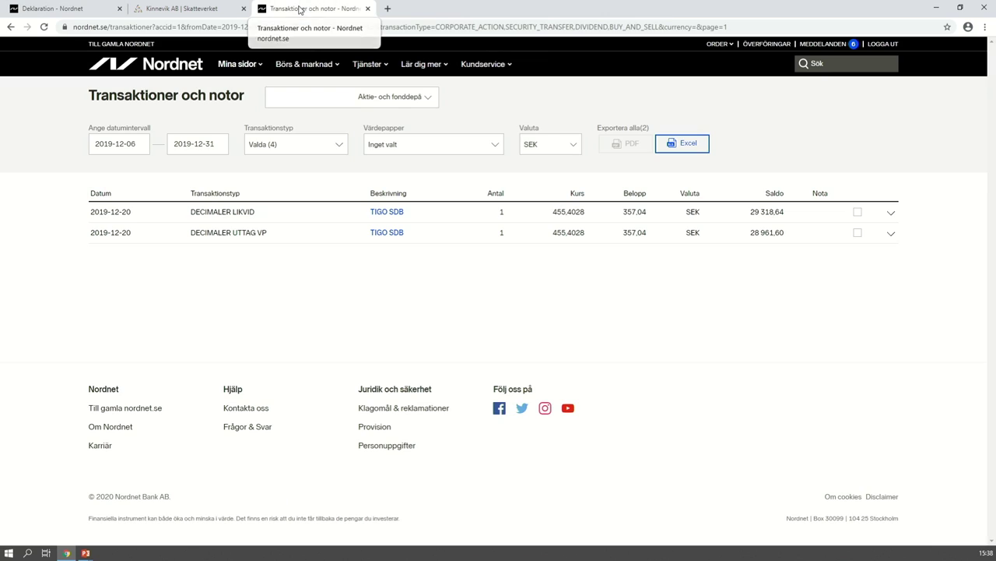
pyautogui.doubleClick(565, 213)
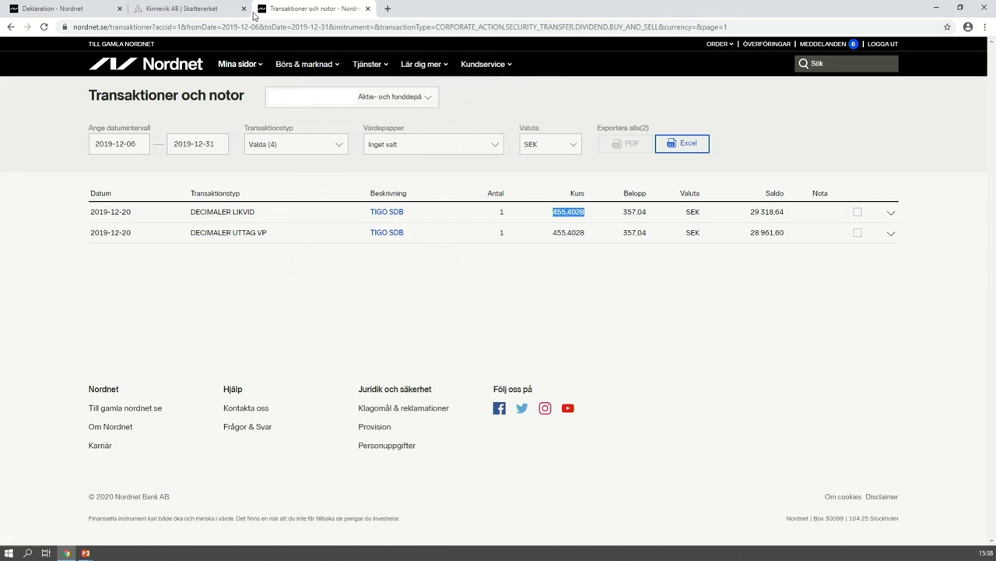
pyautogui.click(98, 9)
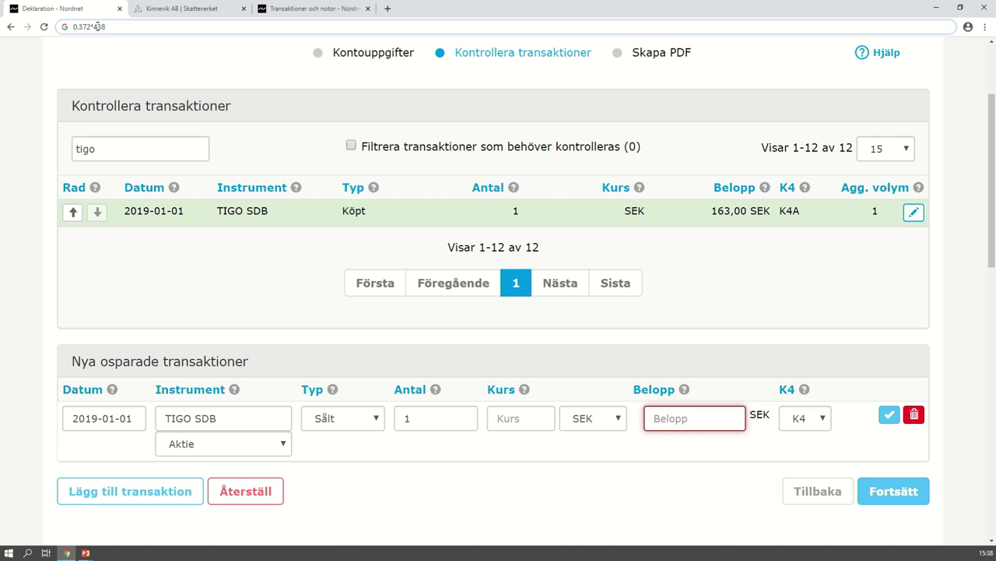
# - Calculate the fraction sale's proceeds as 0.372*455.4 in the browser, using the copied price trimmed to one decimal
pyautogui.click(93, 27)
pyautogui.click(107, 29)
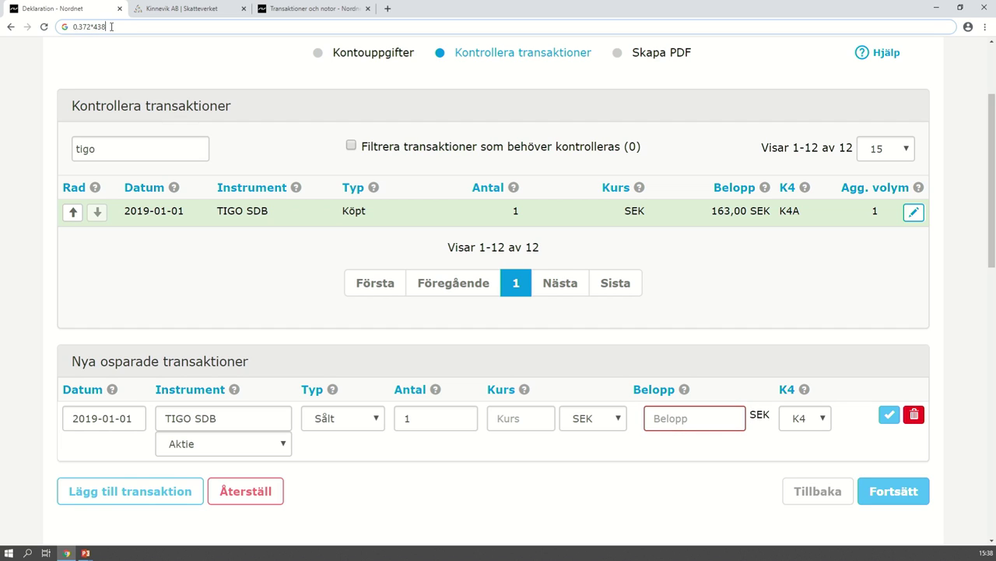
pyautogui.press('BackSpace')
pyautogui.press('BackSpace')
pyautogui.press('BackSpace')
pyautogui.hotkey('ctrl', 'v')
pyautogui.hotkey('ctrl', 'v')
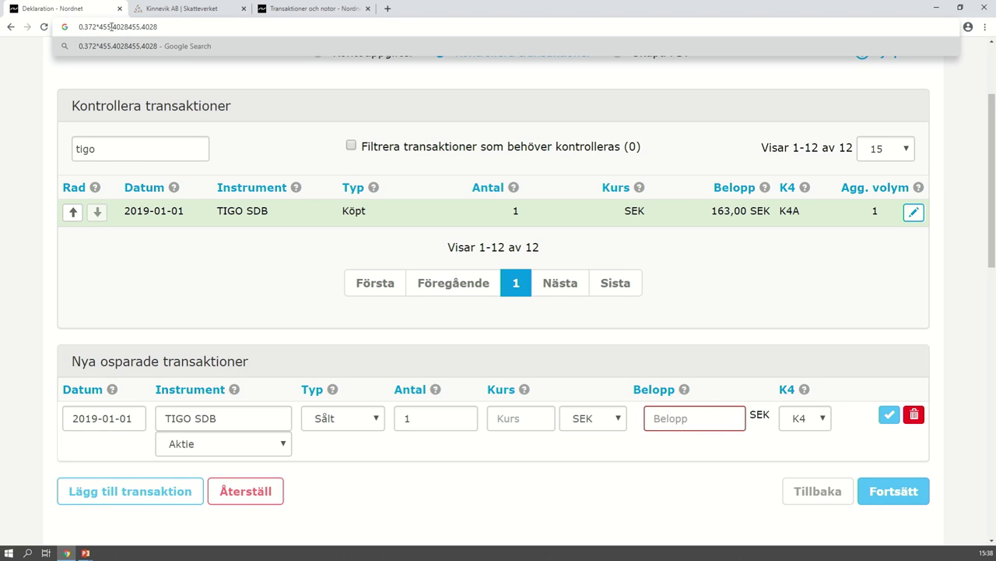
pyautogui.press('BackSpace')
pyautogui.press('BackSpace')
pyautogui.press('BackSpace')
pyautogui.press('BackSpace')
pyautogui.press('BackSpace')
pyautogui.press('BackSpace')
pyautogui.press('BackSpace')
pyautogui.press('BackSpace')
pyautogui.press('BackSpace')
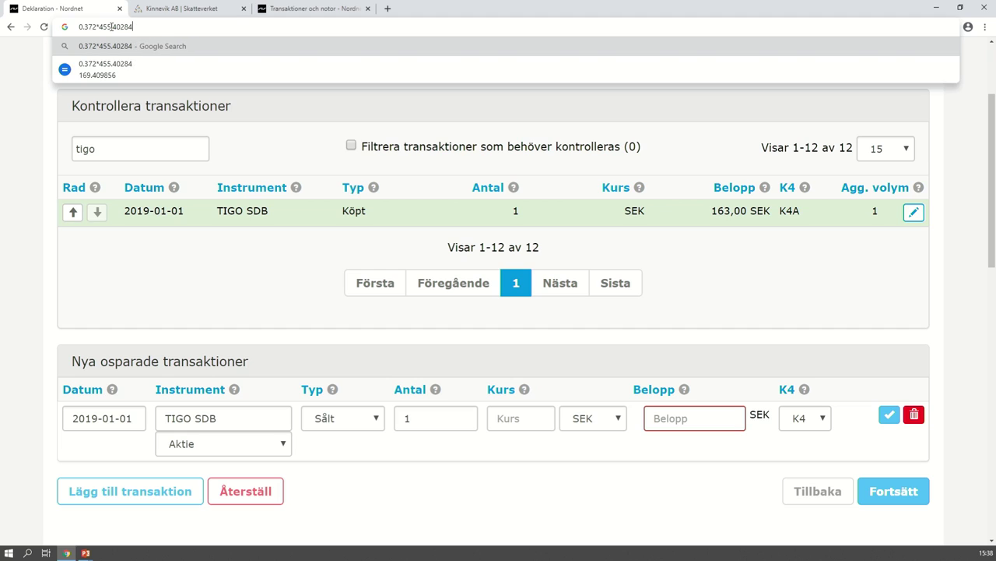
pyautogui.press('BackSpace')
pyautogui.press('BackSpace')
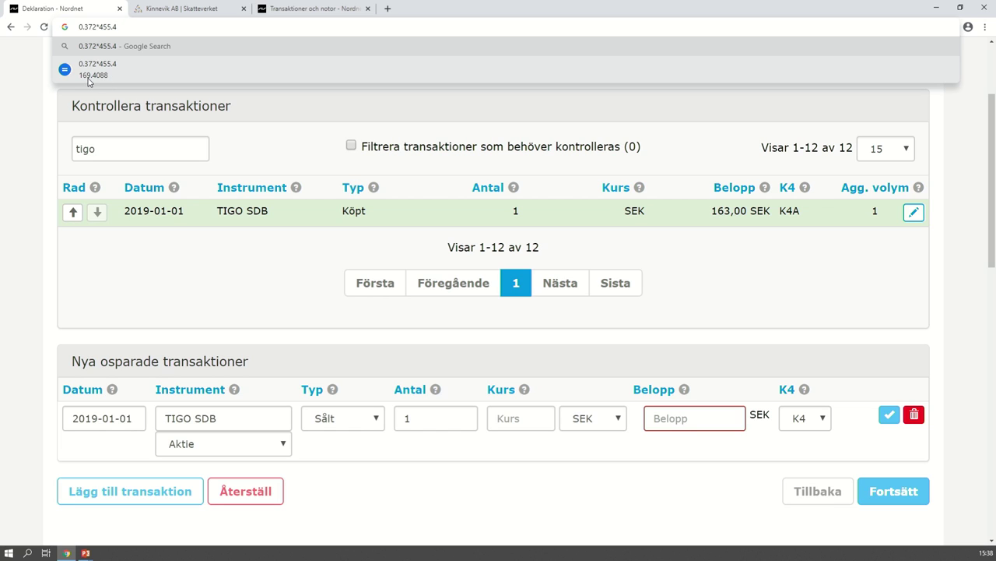
# - Set the TIGO SDB sale amount to 169 SEK and save the transaction
pyautogui.click(656, 419)
pyautogui.write('16')
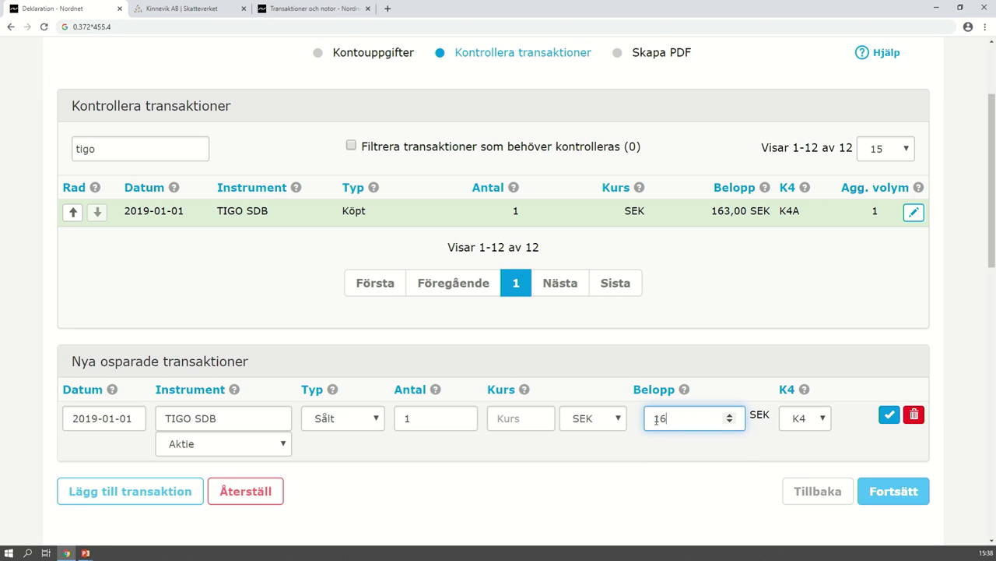
pyautogui.write('9')
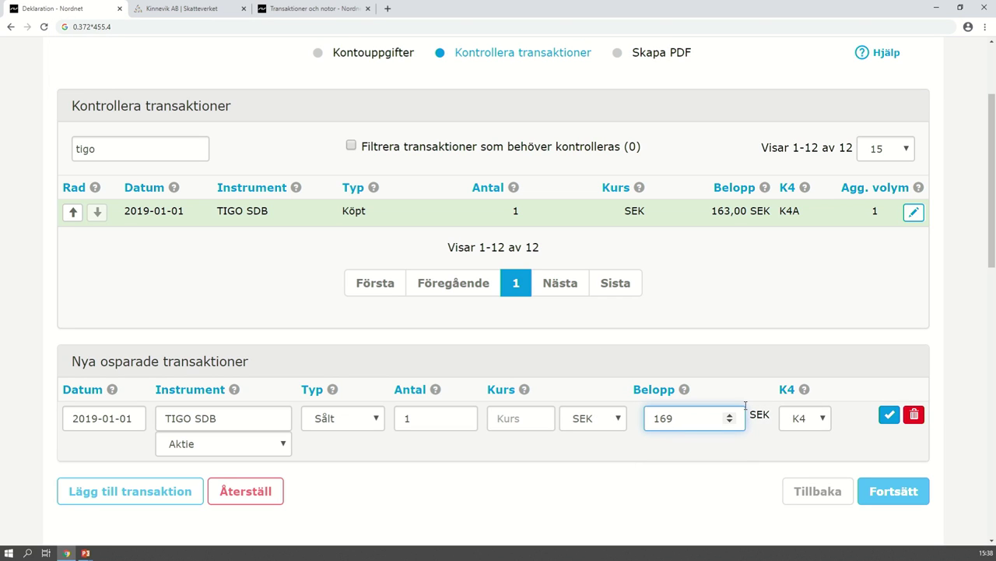
pyautogui.click(889, 415)
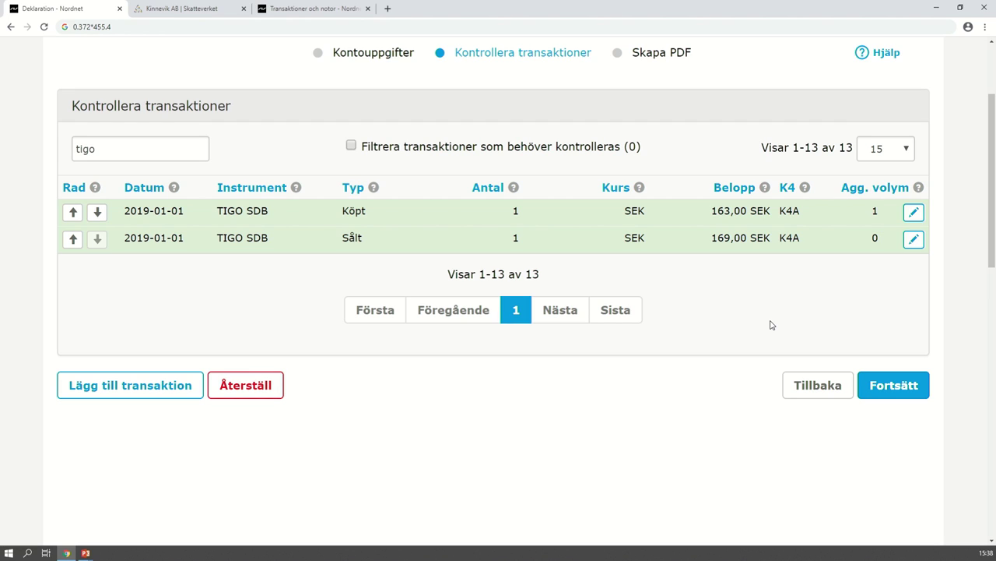
# - Review the Kinnevik and Millicom slide in the slideshow and return to the Nordnet declaration
pyautogui.hotkey('alt', 'Tab')
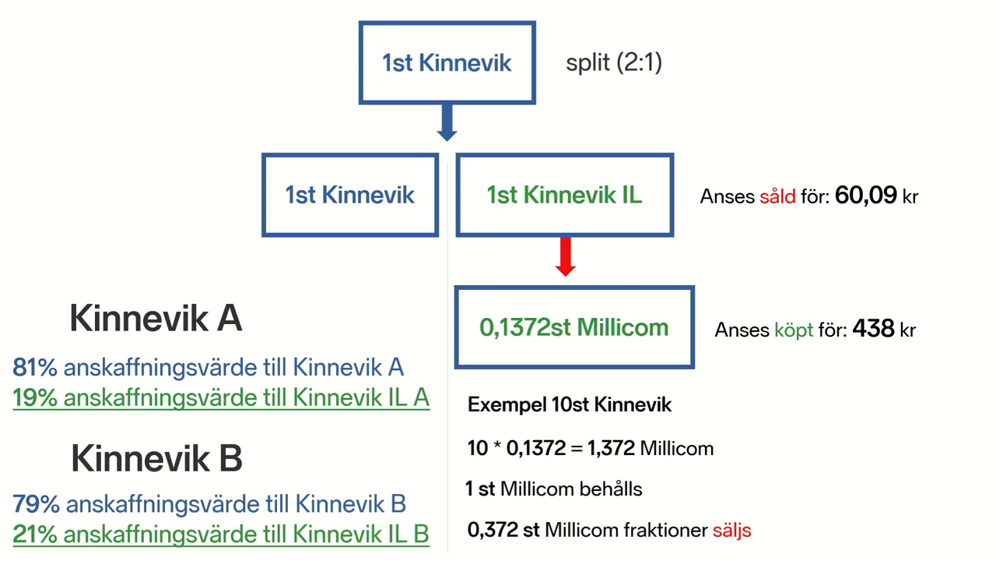
pyautogui.hotkey('alt', 'Tab')
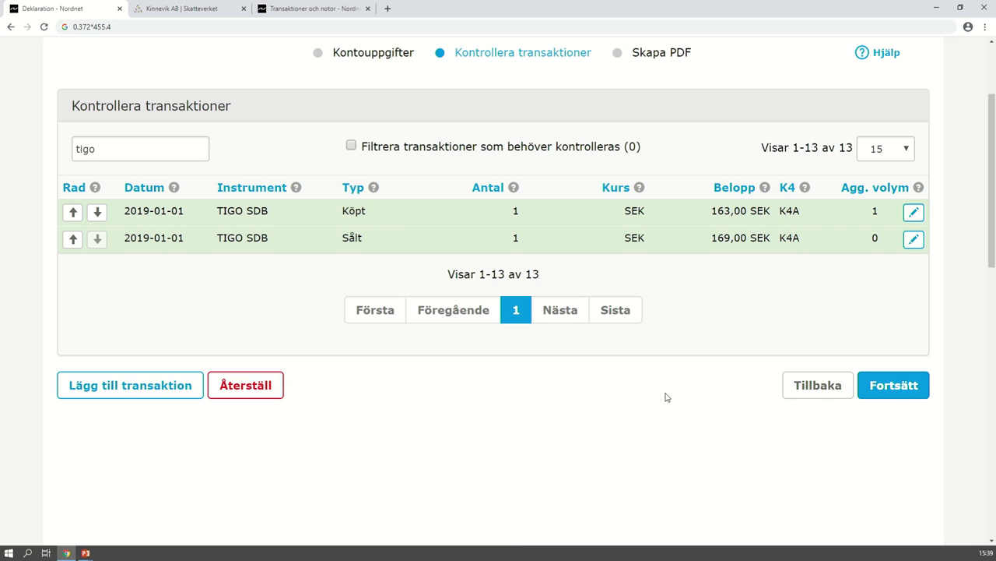